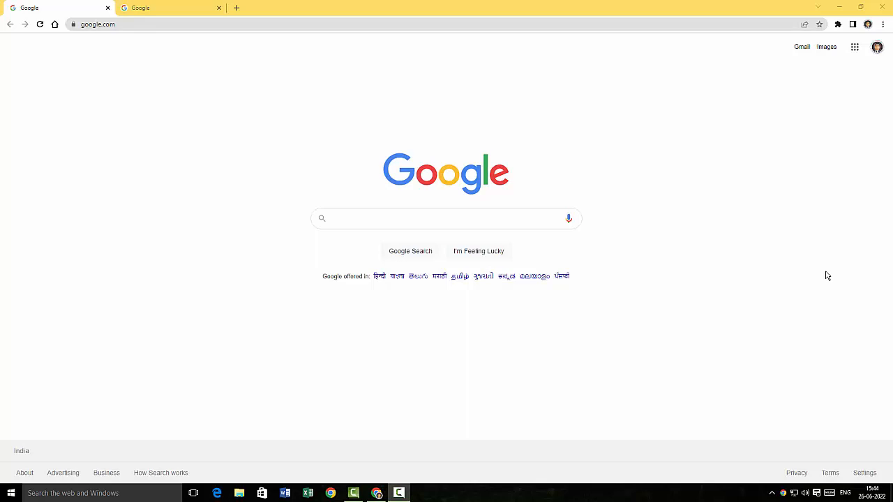
Search Google for "streamlabs screen recorder" and open the Streamlabs Desktop Recording Software page
{"action": "left_click", "coordinate": [439, 221]}
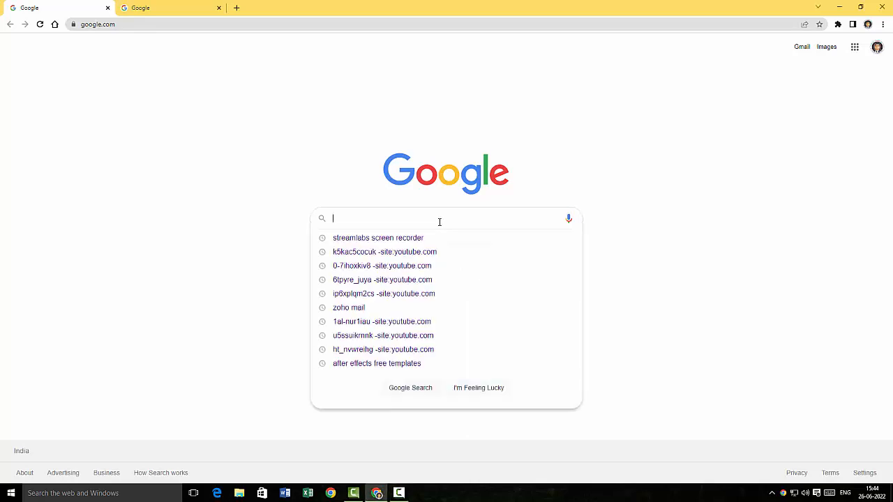
{"action": "type", "text": "streamlab"}
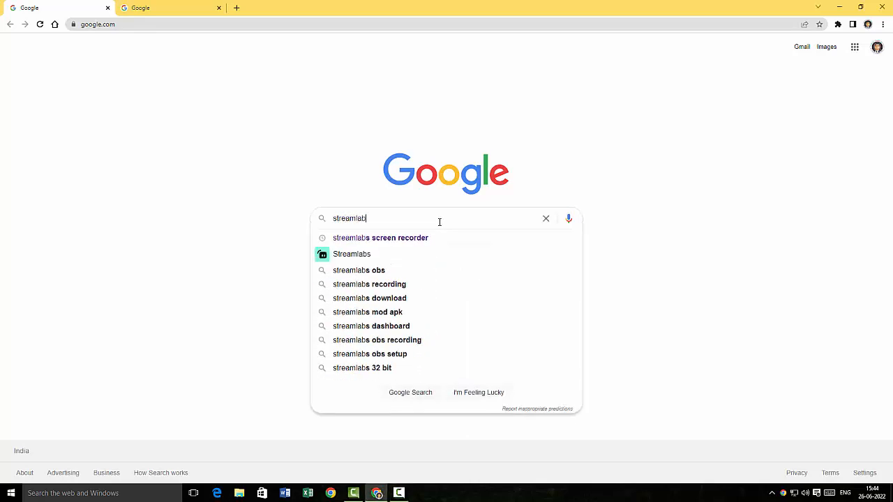
{"action": "type", "text": "s screen rec"}
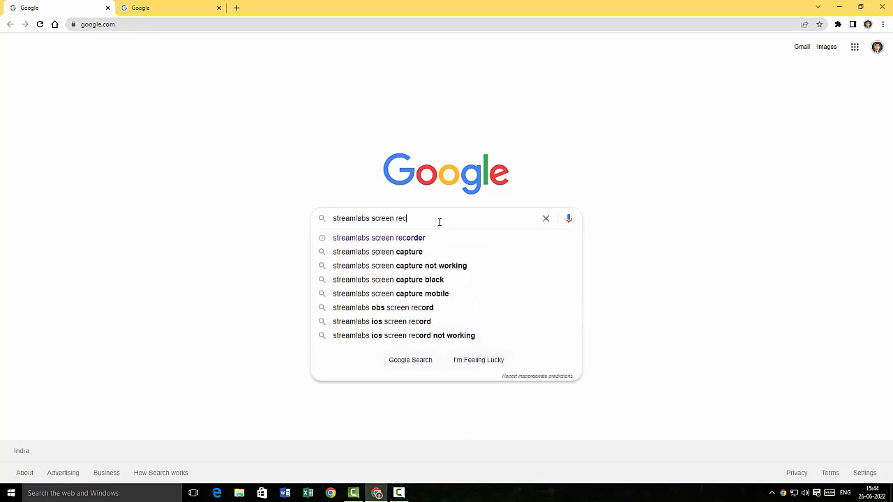
{"action": "type", "text": "order"}
{"action": "key", "text": "Return"}
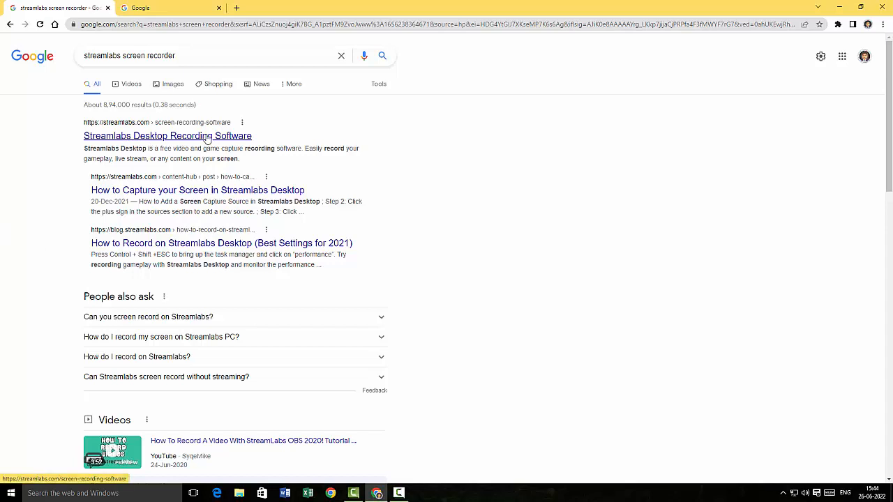
{"action": "left_click", "coordinate": [165, 139]}
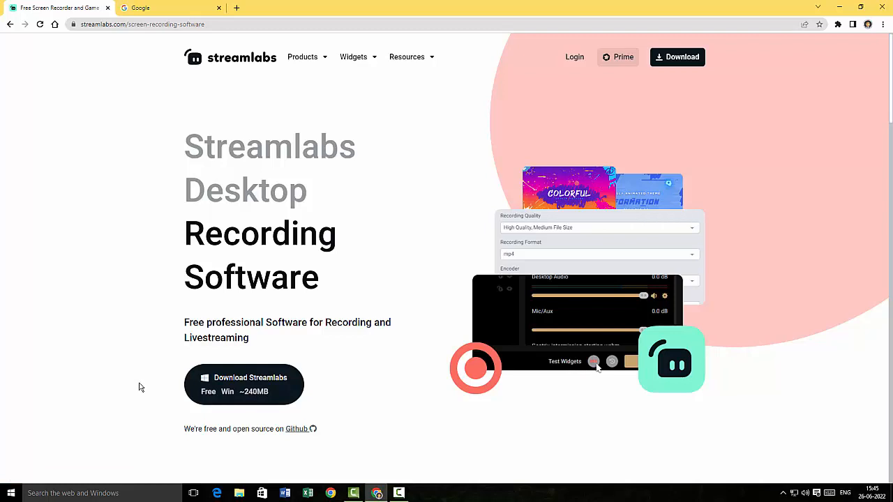
Leave the browser, launch Streamlabs Desktop from the desktop, and choose Live Streaming as the planned use
{"action": "left_click", "coordinate": [840, 6]}
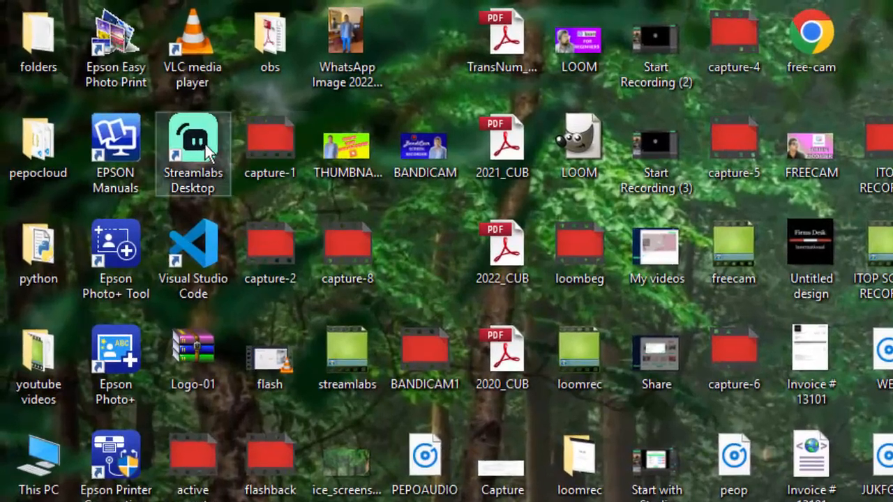
{"action": "double_click", "coordinate": [201, 159]}
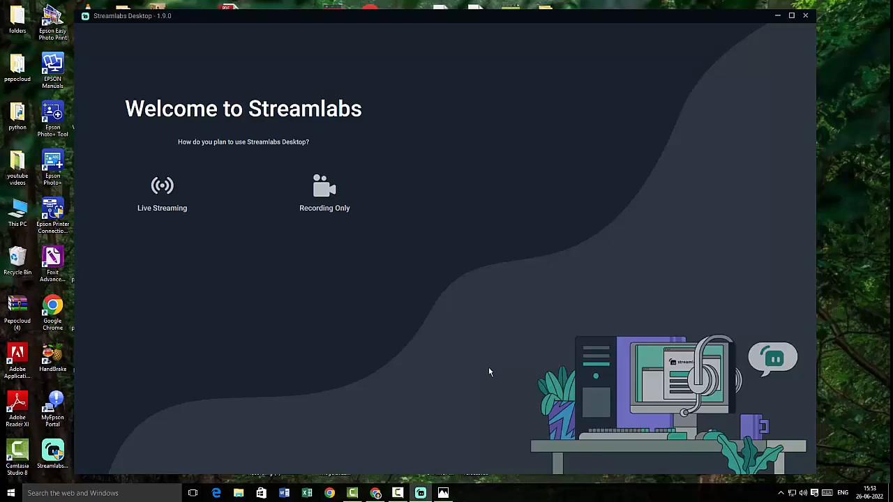
{"action": "left_click", "coordinate": [162, 208]}
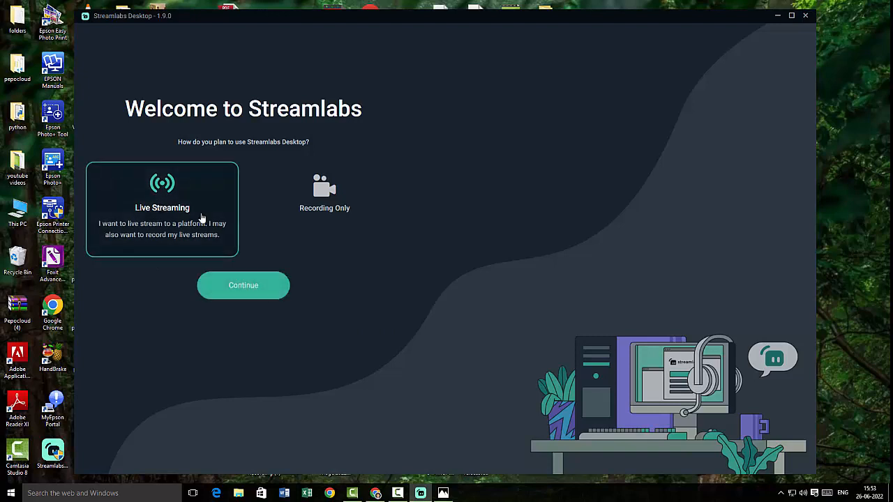
{"action": "left_click", "coordinate": [247, 293]}
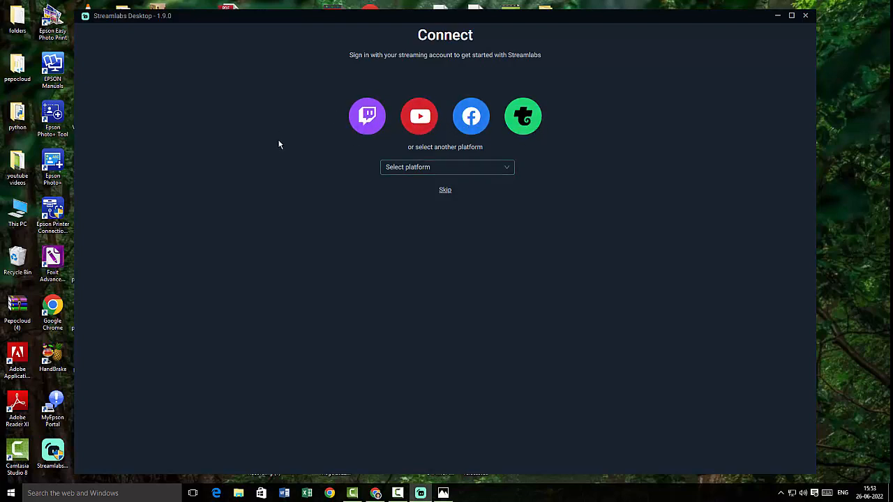
Open the Facebook login, close it without signing in, and skip connecting a streaming account
{"action": "left_click", "coordinate": [466, 124]}
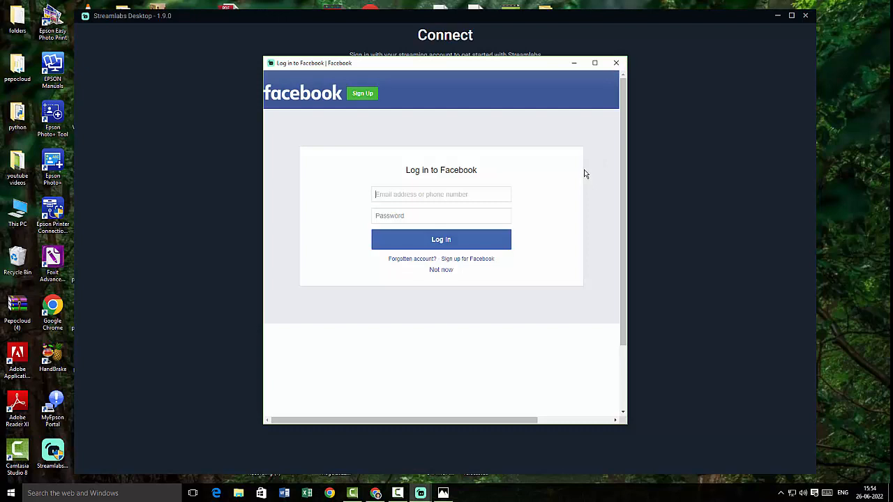
{"action": "left_click", "coordinate": [616, 63]}
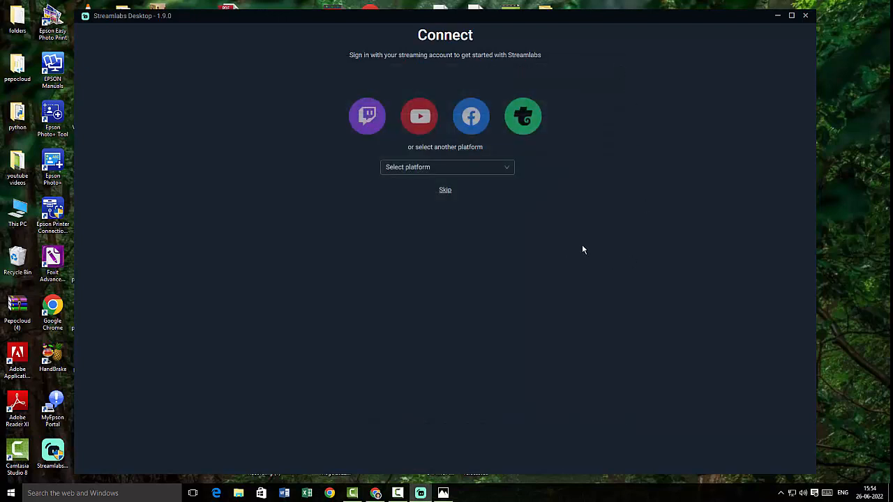
{"action": "left_click", "coordinate": [444, 191]}
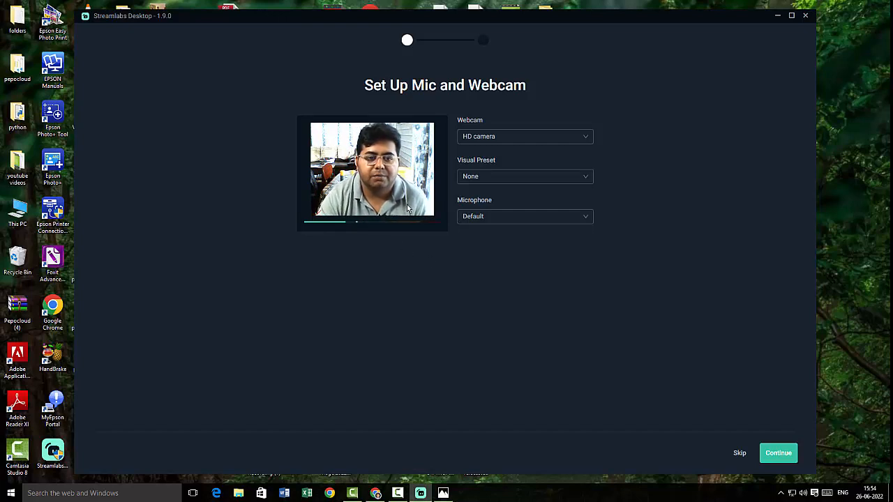
Set the microphone to Microphone (Realtek High Definition Audio) and install the Streamlabs Dark Mode theme
{"action": "left_click", "coordinate": [500, 218]}
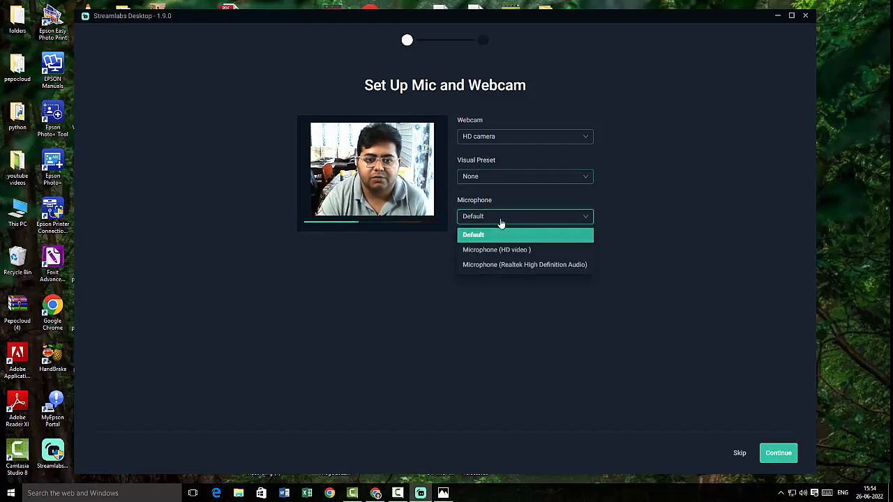
{"action": "left_click", "coordinate": [504, 266]}
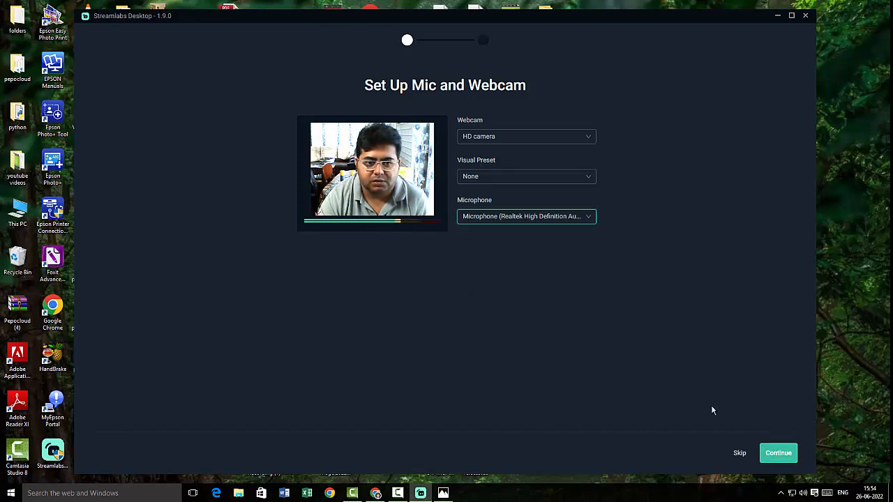
{"action": "left_click", "coordinate": [778, 454]}
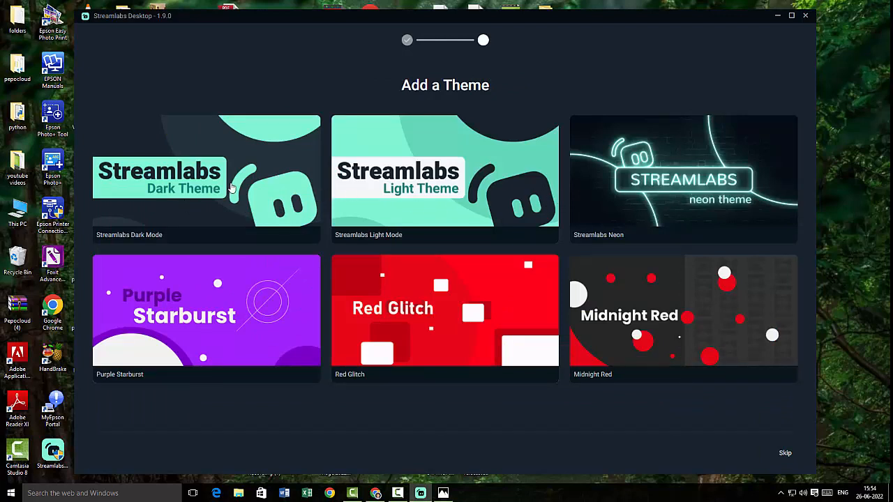
{"action": "left_click", "coordinate": [255, 194]}
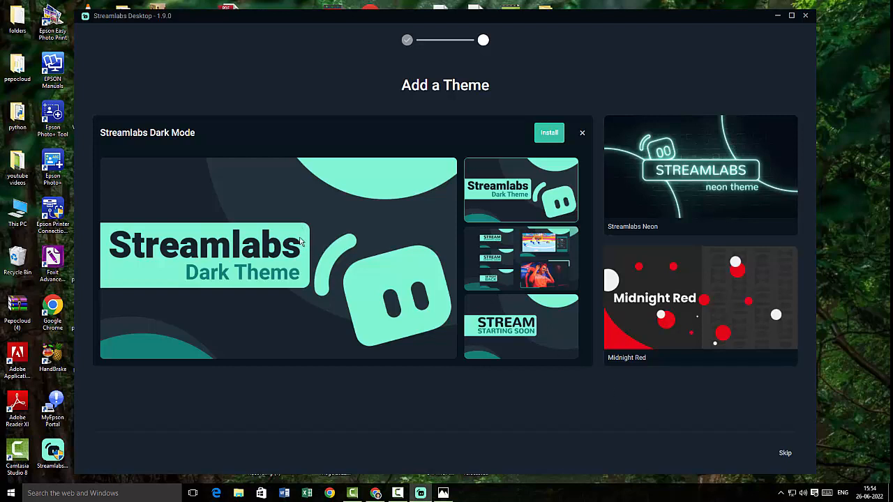
{"action": "left_click", "coordinate": [549, 135]}
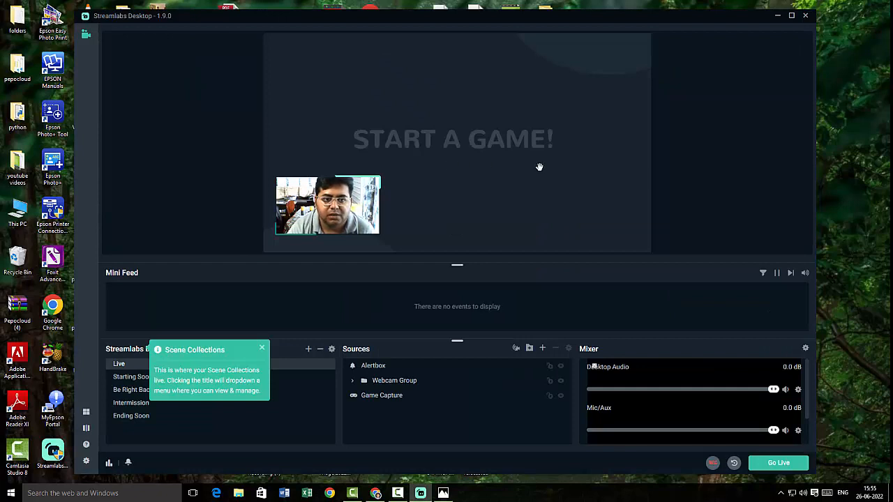
Move the Alertbox down toward the middle of the Live scene's canvas and enlarge it from its upper-right corner
{"action": "left_click", "coordinate": [436, 144]}
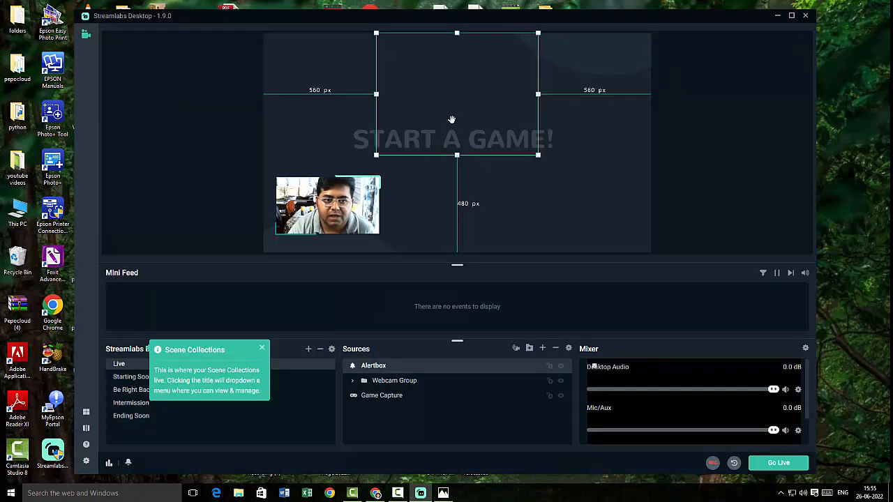
{"action": "left_click_drag", "start_coordinate": [451, 120], "coordinate": [448, 184]}
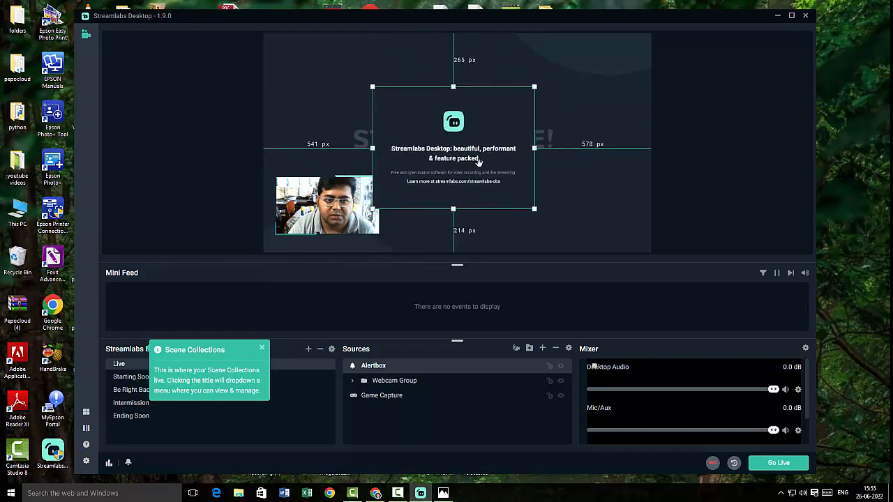
{"action": "left_click_drag", "start_coordinate": [533, 89], "coordinate": [593, 40]}
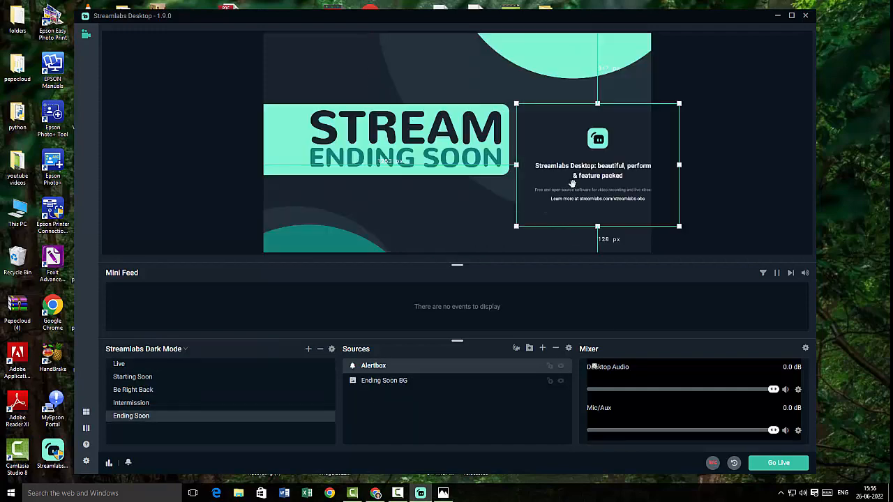
Hide the Alertbox in the Ending Soon scene and move it partly beyond the canvas's right edge, clear of the title
{"action": "left_click_drag", "start_coordinate": [555, 170], "coordinate": [538, 147]}
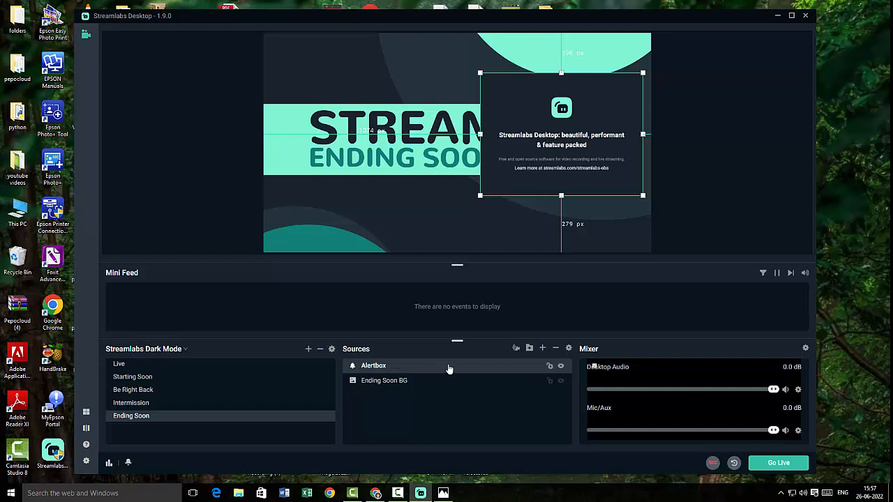
{"action": "left_click", "coordinate": [560, 367]}
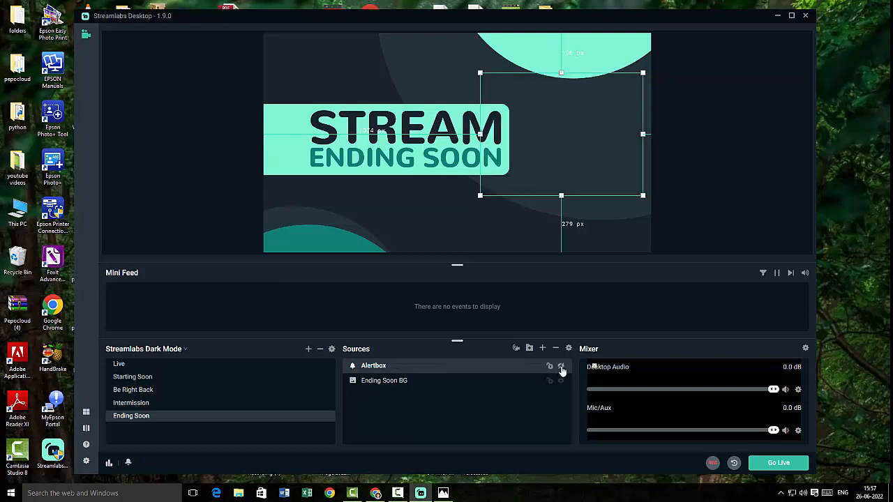
{"action": "left_click_drag", "start_coordinate": [551, 133], "coordinate": [631, 164]}
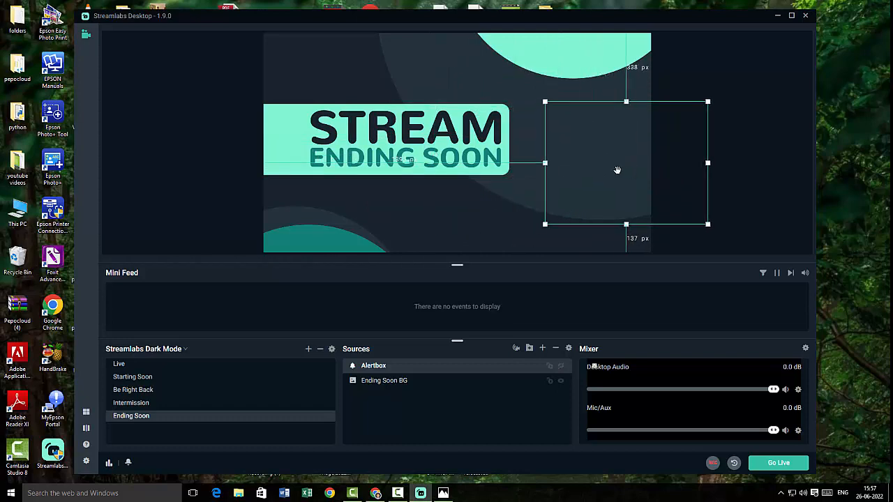
Review the Live, Starting Soon, Be Right Back, Intermission and Ending Soon scenes, returning to Live
{"action": "left_click", "coordinate": [120, 364]}
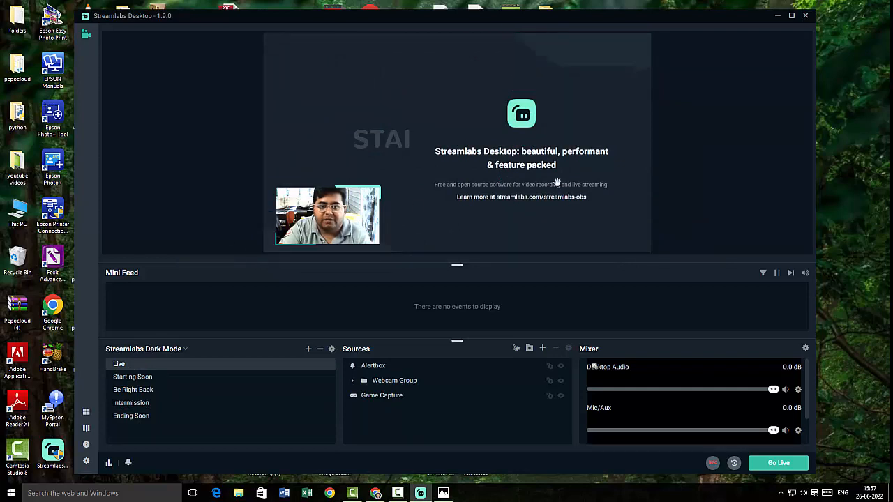
{"action": "left_click", "coordinate": [171, 380]}
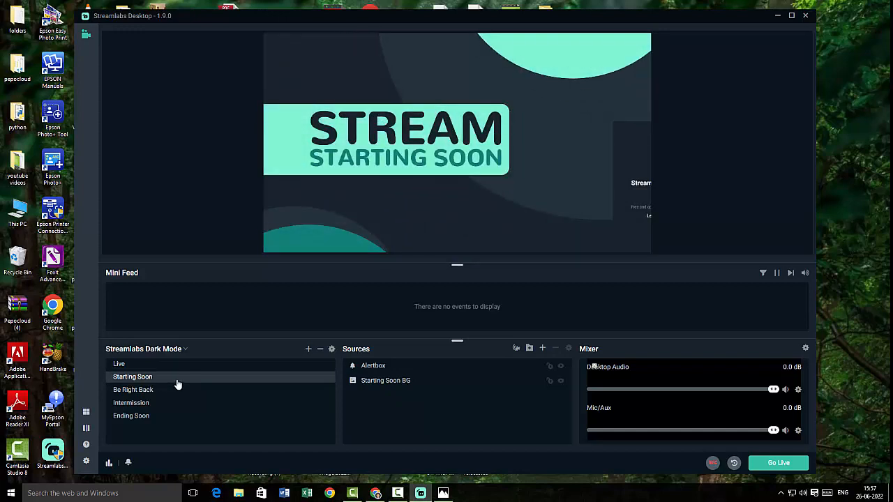
{"action": "left_click", "coordinate": [175, 393]}
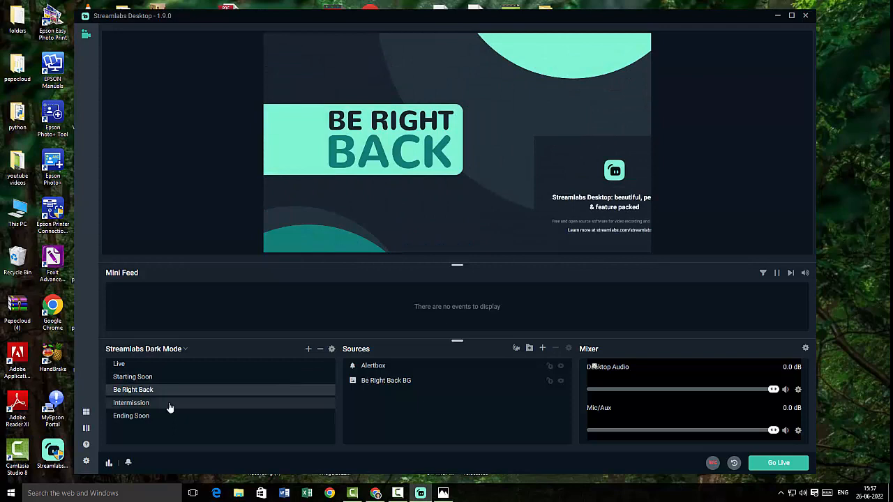
{"action": "left_click", "coordinate": [169, 405]}
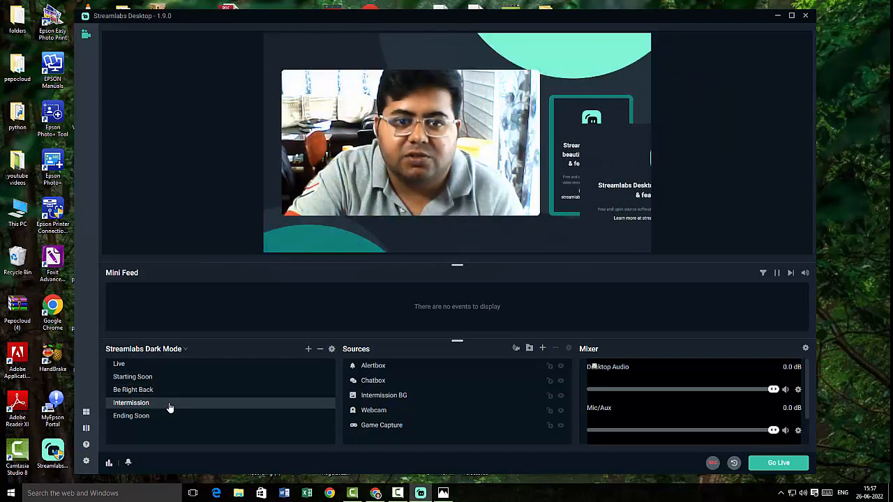
{"action": "left_click", "coordinate": [170, 416]}
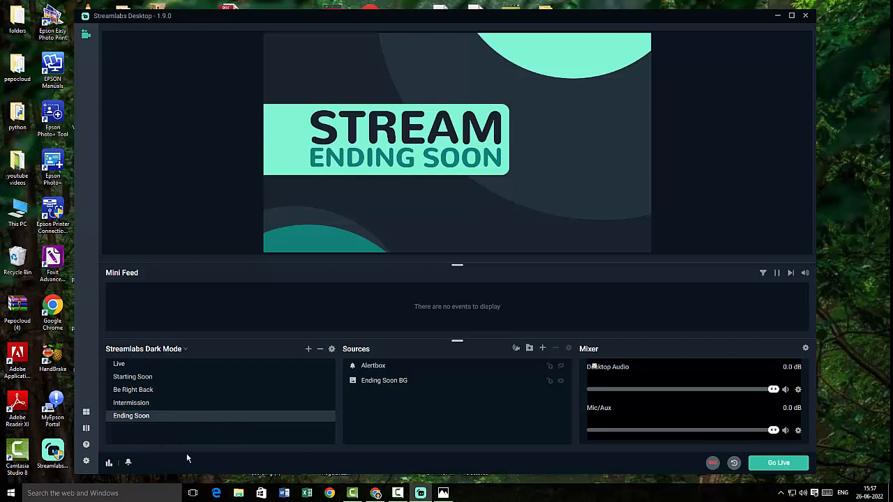
{"action": "left_click", "coordinate": [167, 370]}
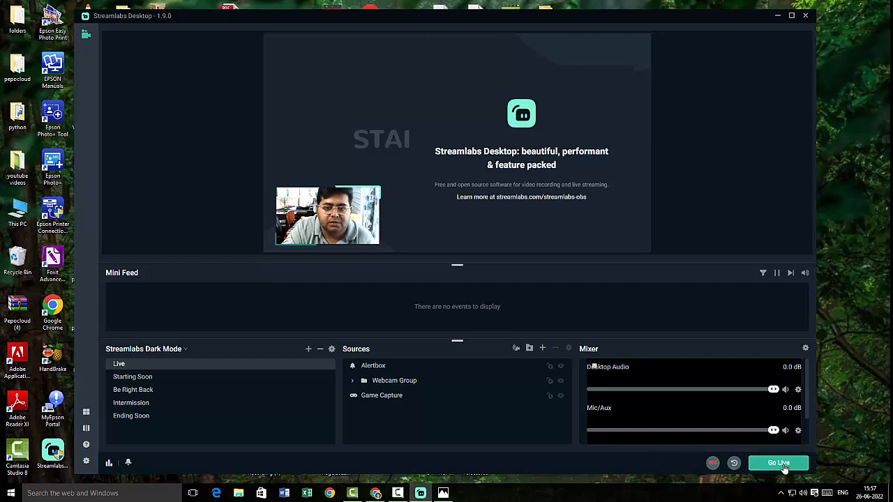
Start recording the Live scene, try to go live, and dismiss the streaming error
{"action": "left_click", "coordinate": [713, 463]}
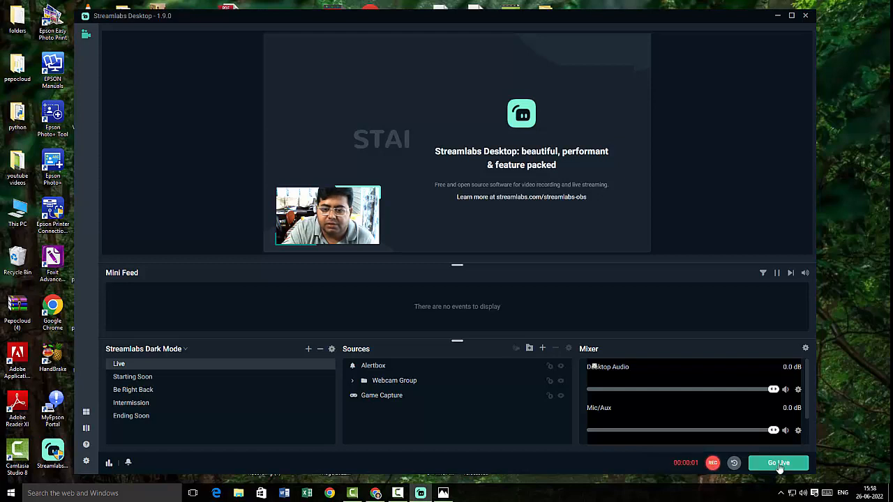
{"action": "left_click", "coordinate": [779, 464]}
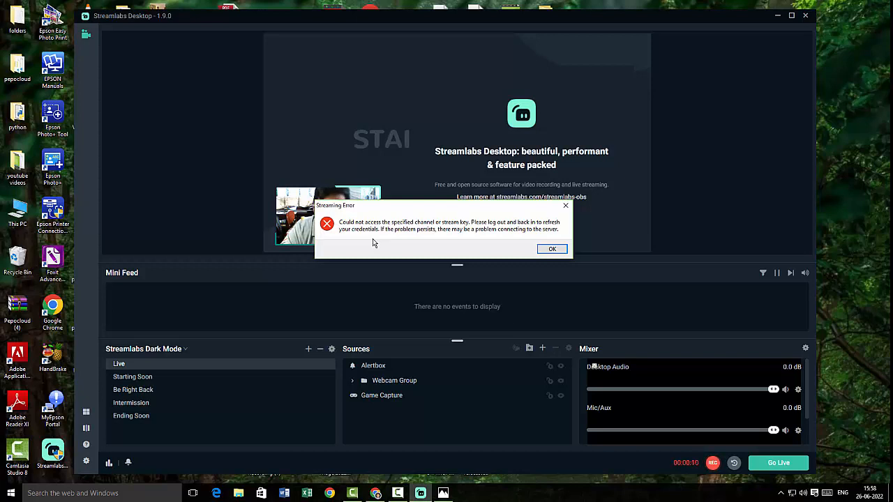
{"action": "left_click", "coordinate": [546, 249]}
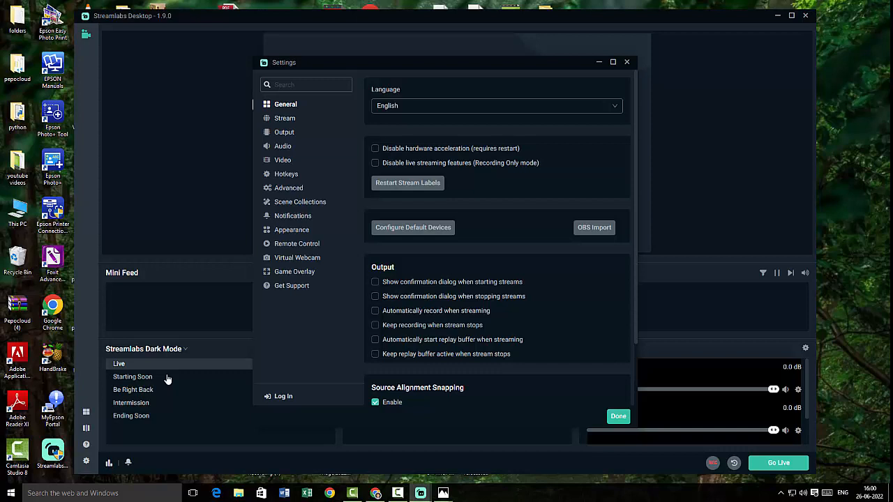
Check the stream type options in the Stream settings and select Streaming Services
{"action": "scroll", "coordinate": [497, 237], "scroll_direction": "down", "scroll_amount": 2}
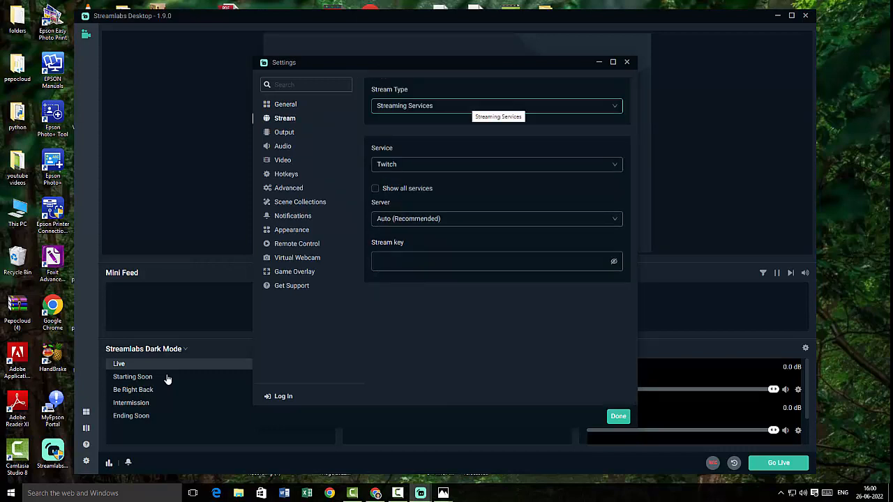
{"action": "left_click", "coordinate": [472, 105]}
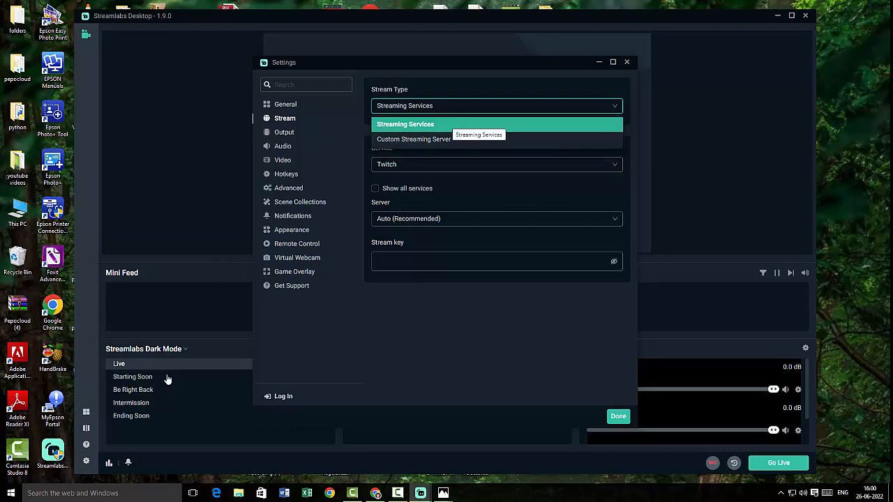
{"action": "left_click", "coordinate": [450, 124]}
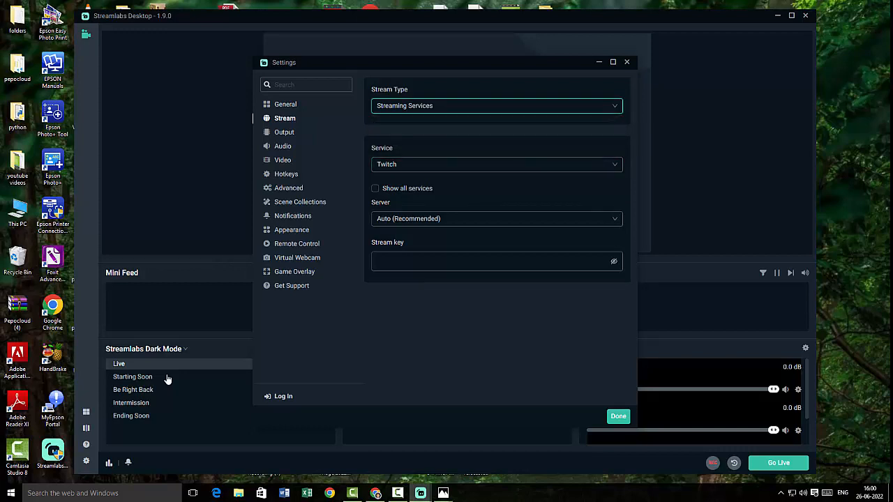
Check the available streaming services, keeping Twitch, and set the Output Mode to Advanced
{"action": "left_click", "coordinate": [488, 164]}
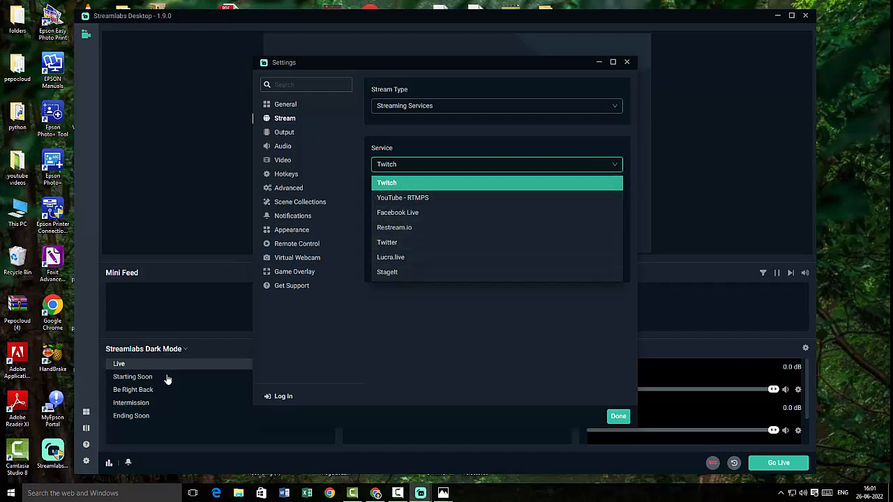
{"action": "key", "text": "Escape"}
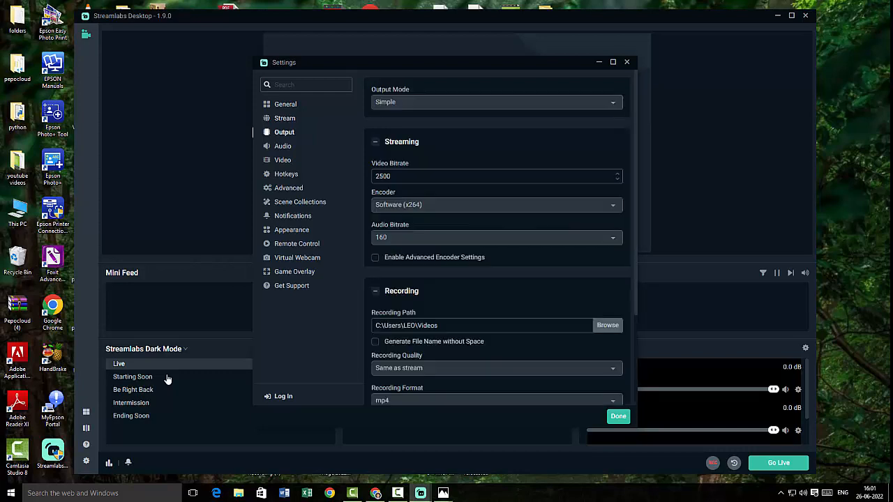
{"action": "key", "text": "Tab"}
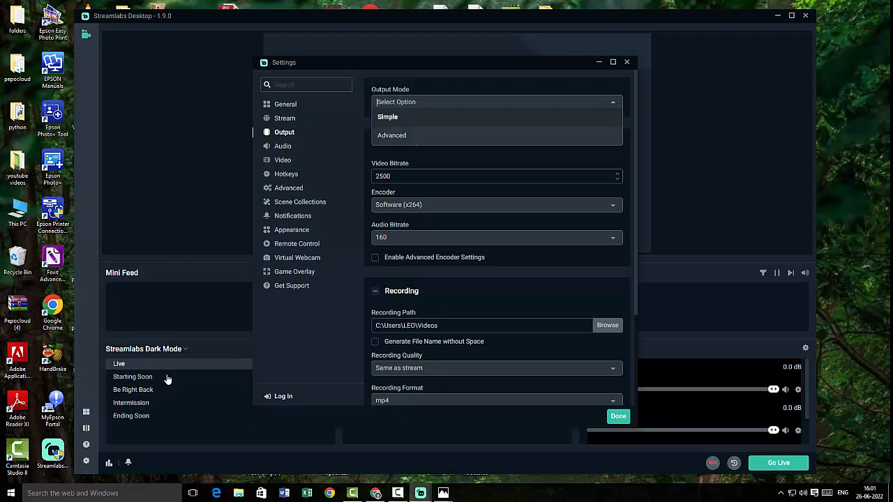
{"action": "key", "text": "Return"}
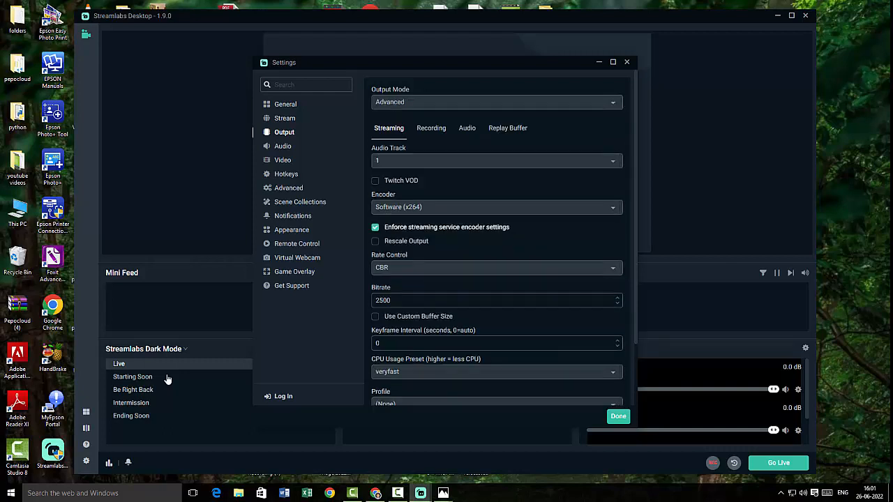
Review the advanced output settings for recording and for all six audio tracks
{"action": "key", "text": "Right"}
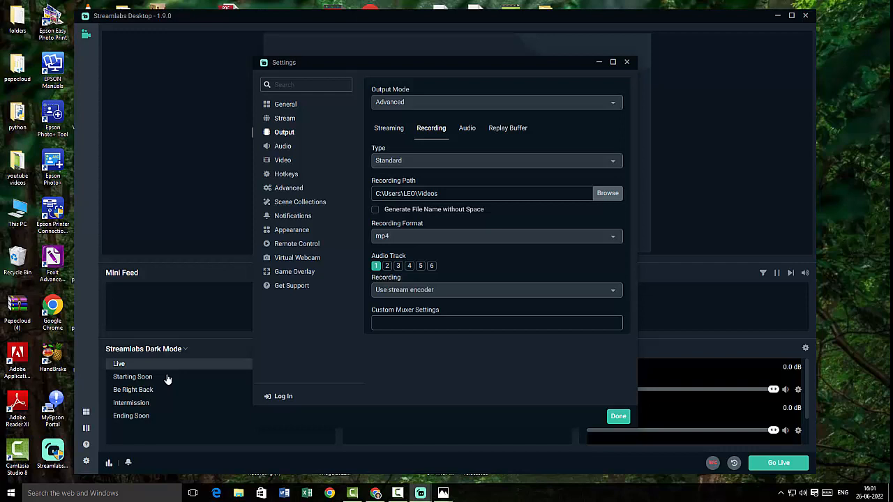
{"action": "key", "text": "Right"}
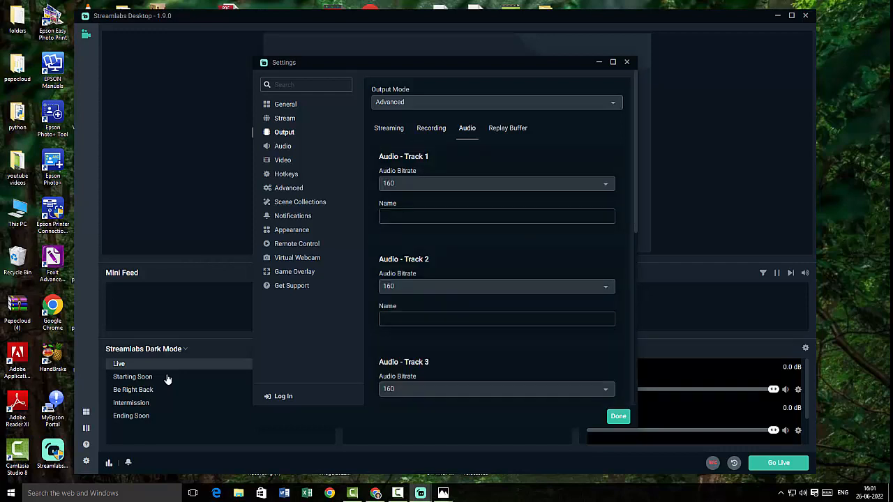
{"action": "scroll", "coordinate": [496, 238], "scroll_direction": "down", "scroll_amount": 5}
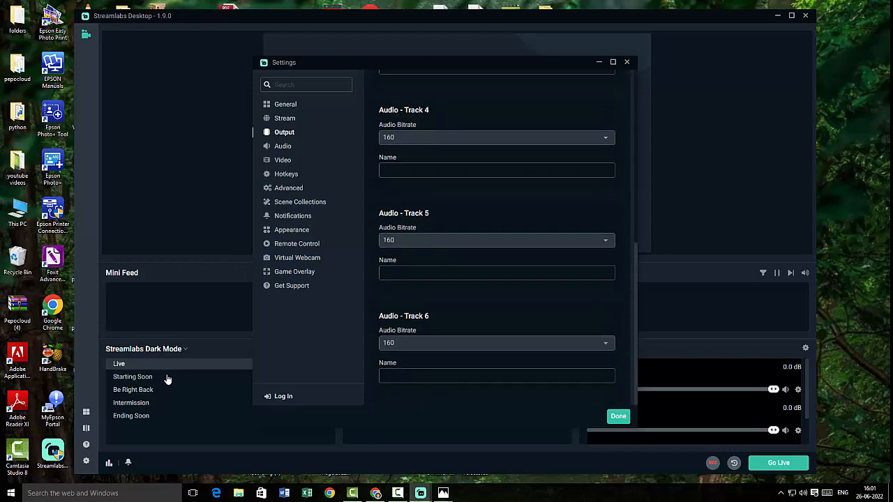
{"action": "scroll", "coordinate": [497, 238], "scroll_direction": "up", "scroll_amount": 5}
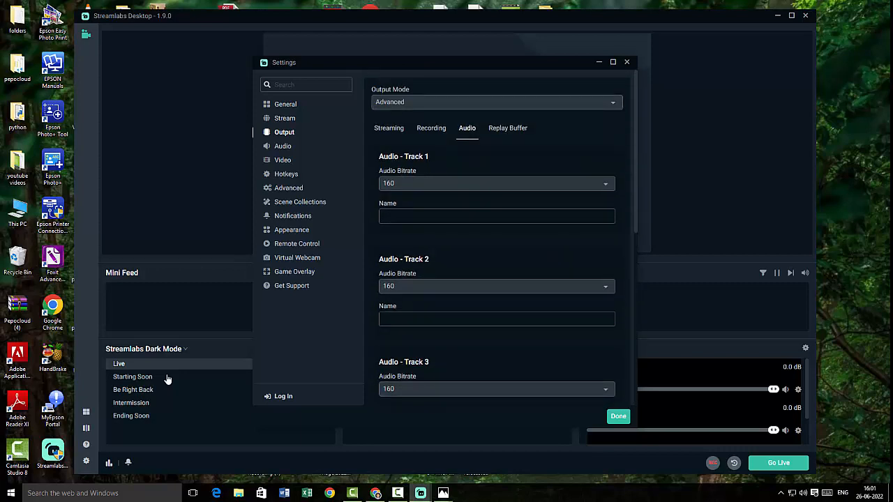
Review the Audio device settings and the Hotkeys list, including its scene section
{"action": "left_click", "coordinate": [282, 146]}
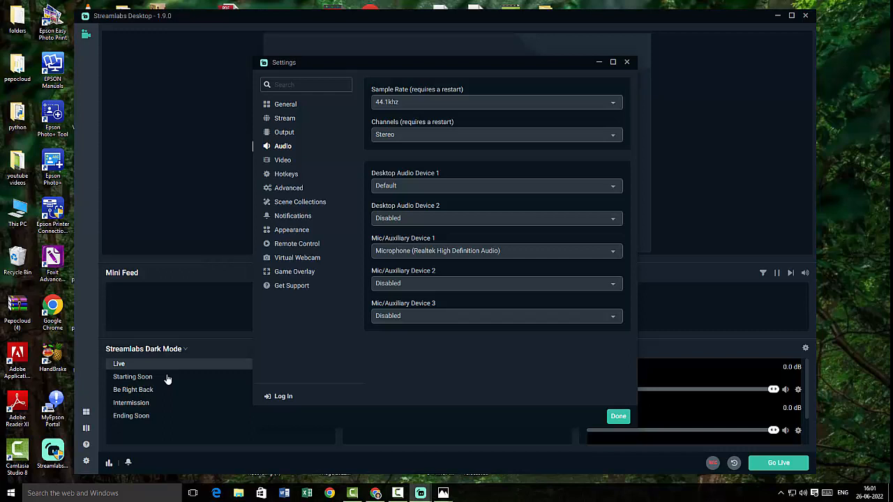
{"action": "key", "text": "Down"}
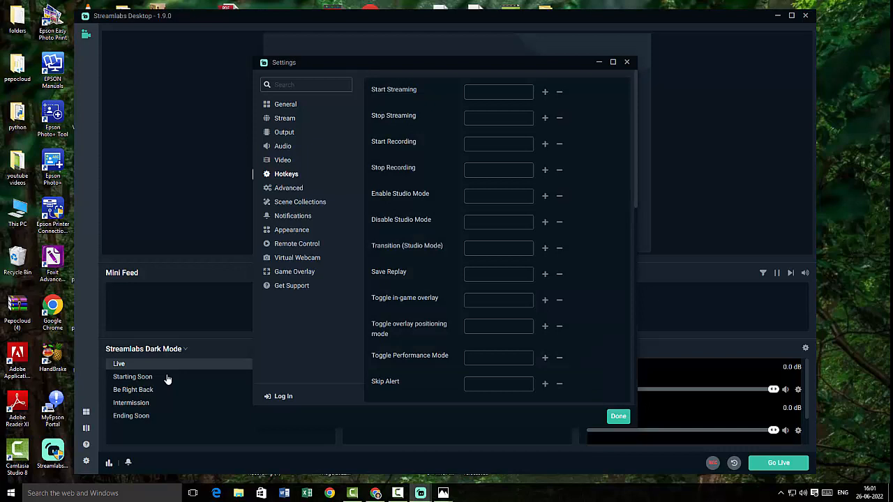
{"action": "scroll", "coordinate": [497, 237], "scroll_direction": "down", "scroll_amount": 4}
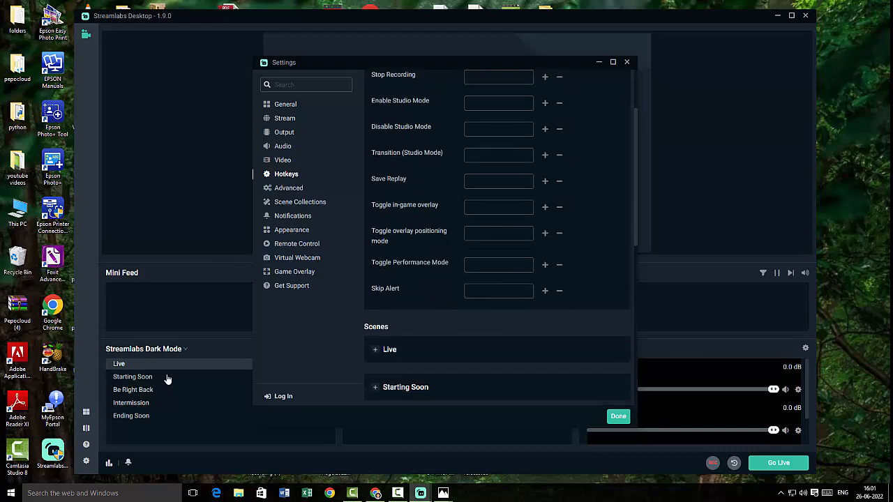
{"action": "scroll", "coordinate": [497, 237], "scroll_direction": "up", "scroll_amount": 4}
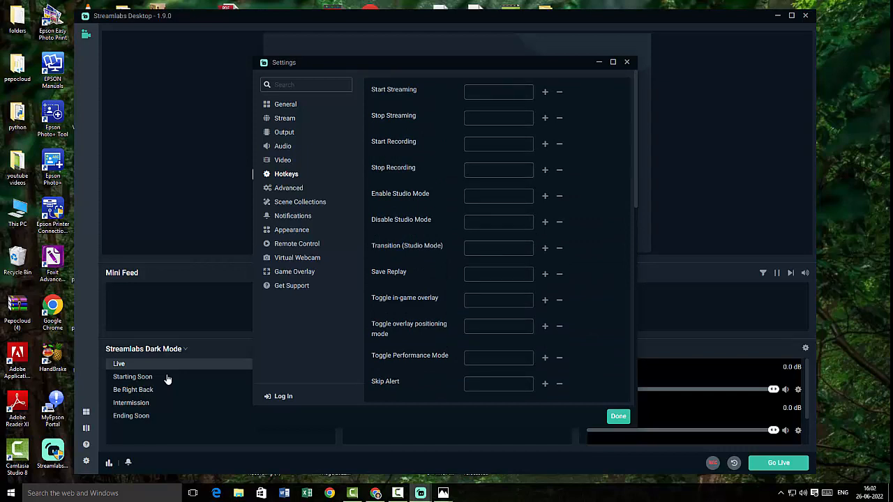
Review the Advanced, Scene Collections and Notifications settings
{"action": "left_click", "coordinate": [288, 188]}
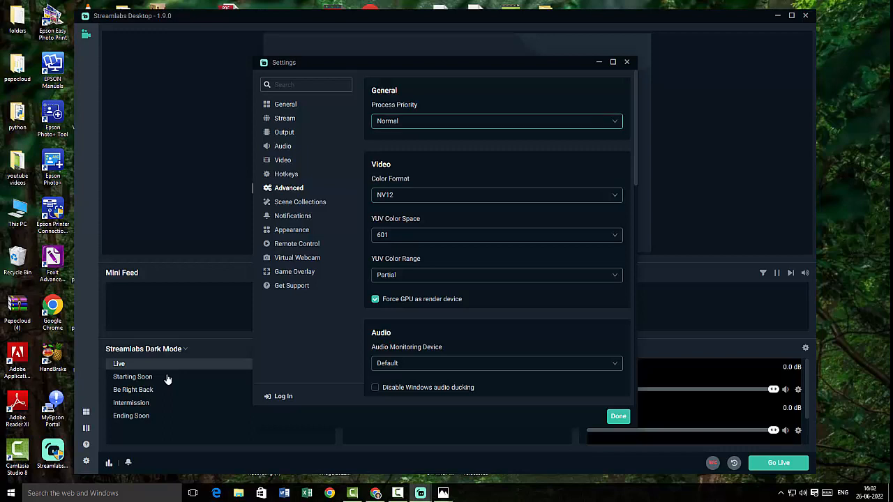
{"action": "scroll", "coordinate": [497, 237], "scroll_direction": "down", "scroll_amount": 3}
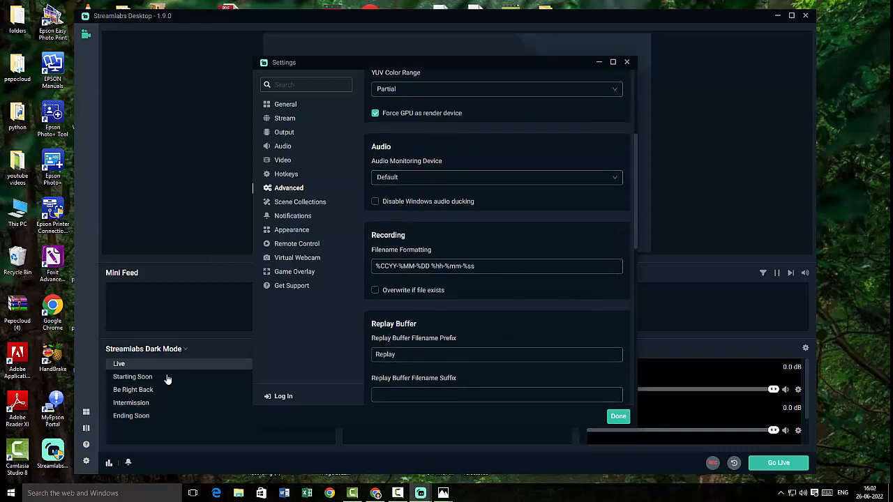
{"action": "left_click", "coordinate": [300, 202]}
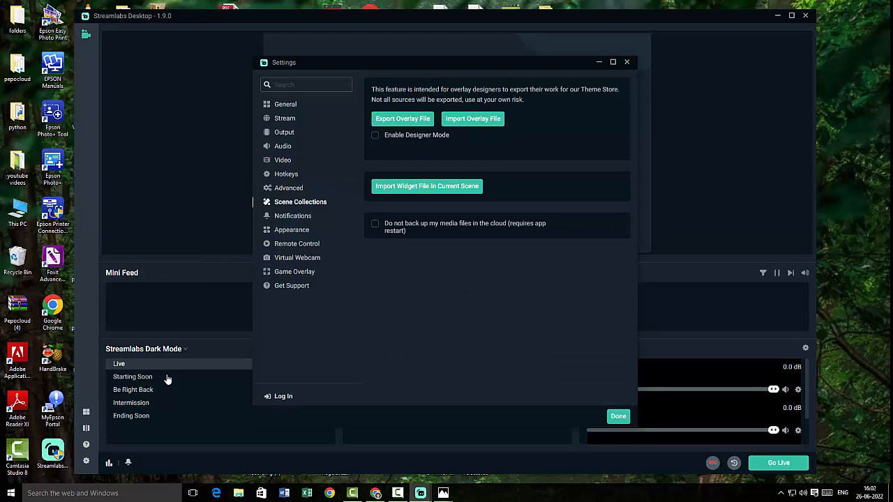
{"action": "key", "text": "Down"}
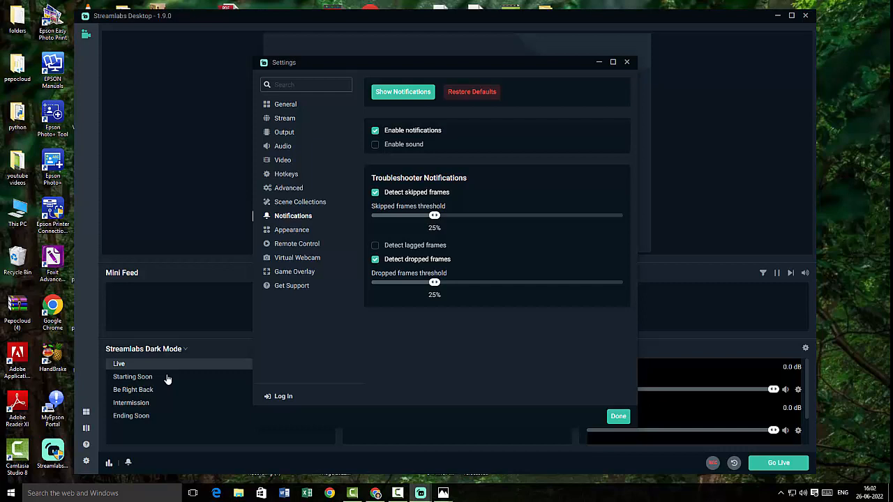
Try the Day theme in the Appearance settings and switch back to Night
{"action": "key", "text": "Down"}
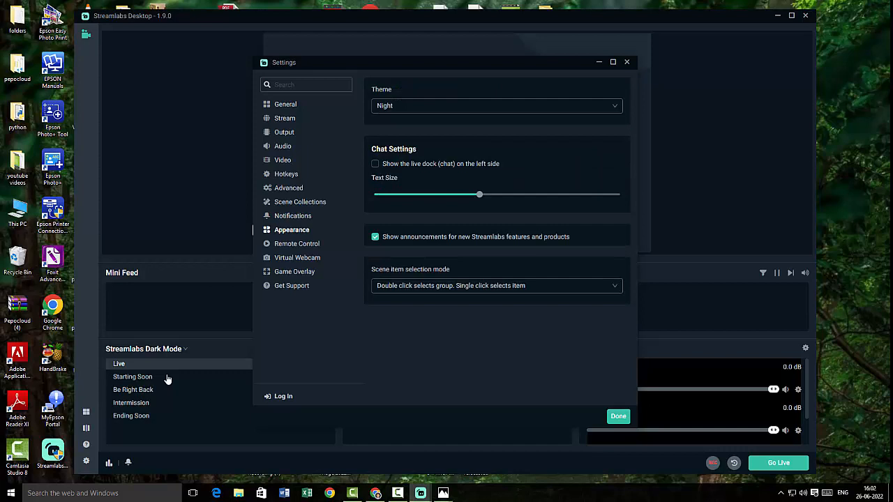
{"action": "left_click", "coordinate": [460, 105]}
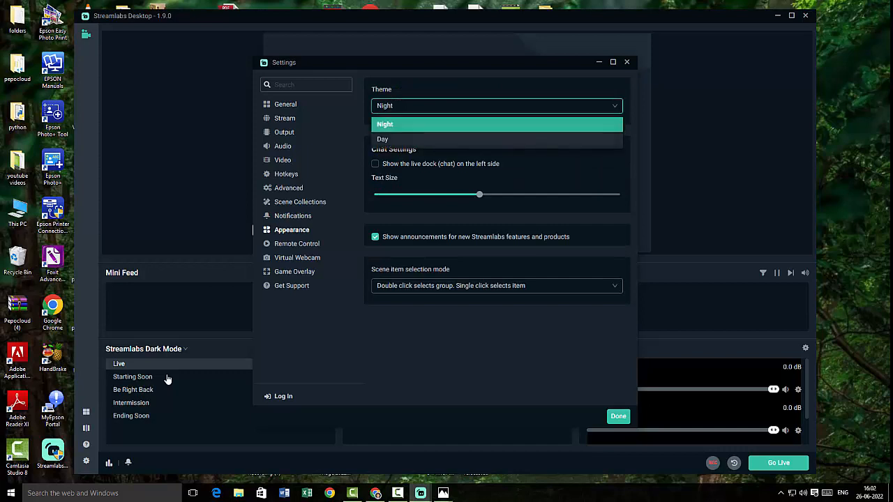
{"action": "left_click", "coordinate": [460, 139]}
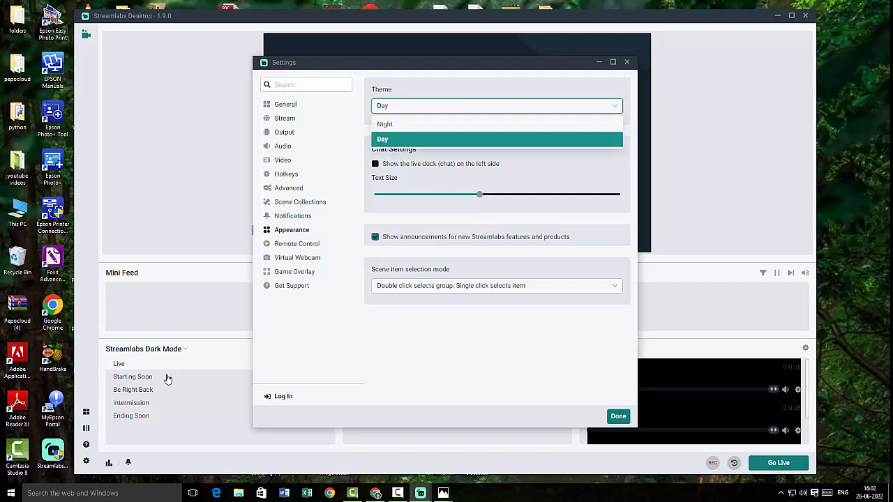
{"action": "left_click", "coordinate": [460, 123]}
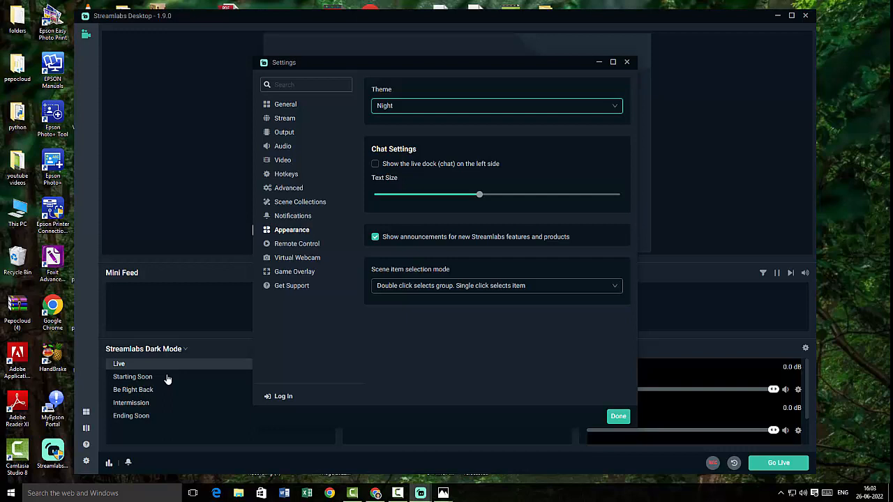
Review the Remote Control, Virtual Webcam and Game Overlay settings
{"action": "key", "text": "Down"}
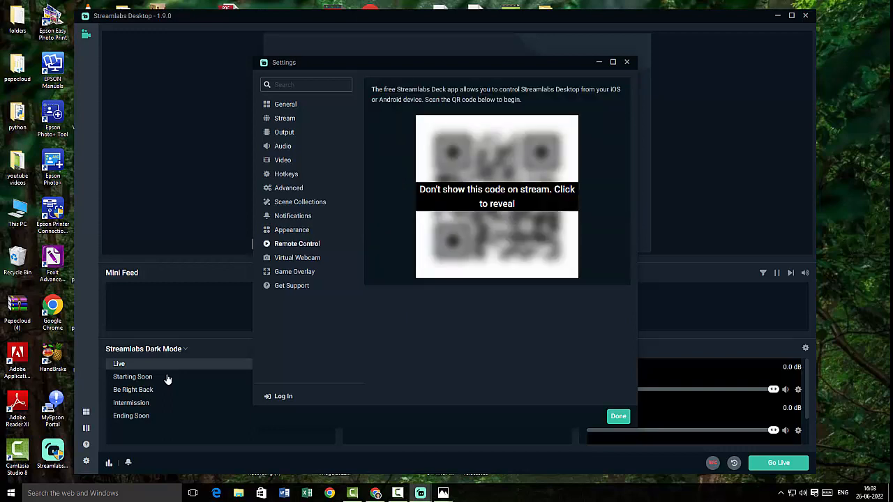
{"action": "key", "text": "Down"}
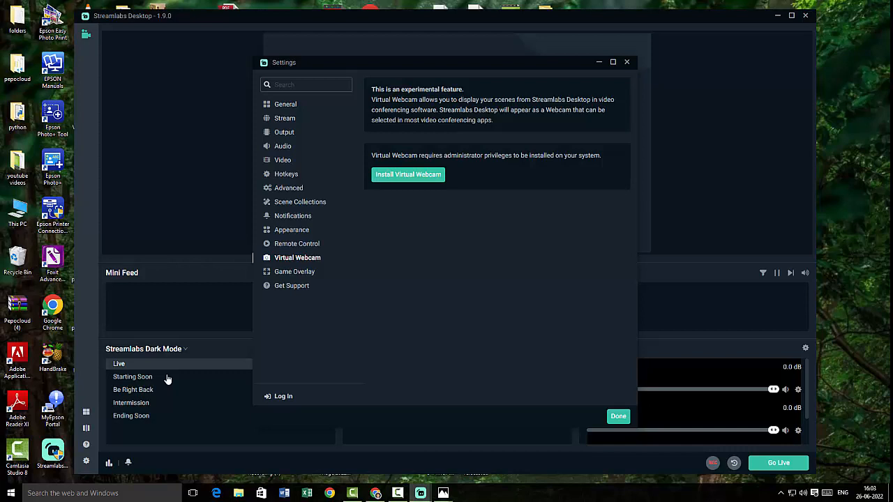
{"action": "key", "text": "Down"}
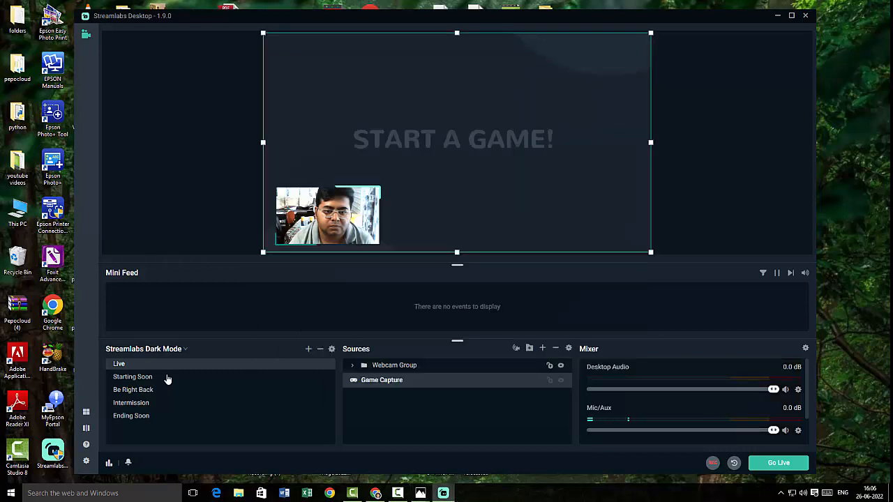
Replace the Game Capture source in the Live scene with a Screen Capture source showing the entire Screen 1
{"action": "key", "text": "Delete"}
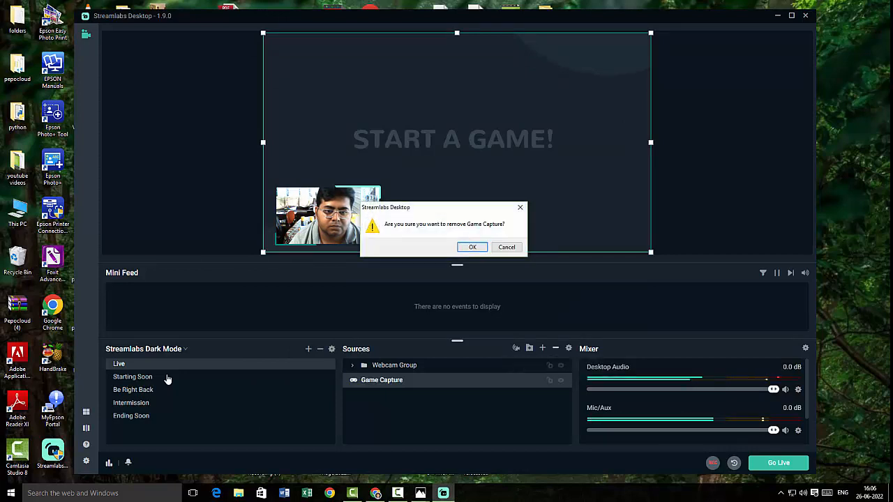
{"action": "key", "text": "Return"}
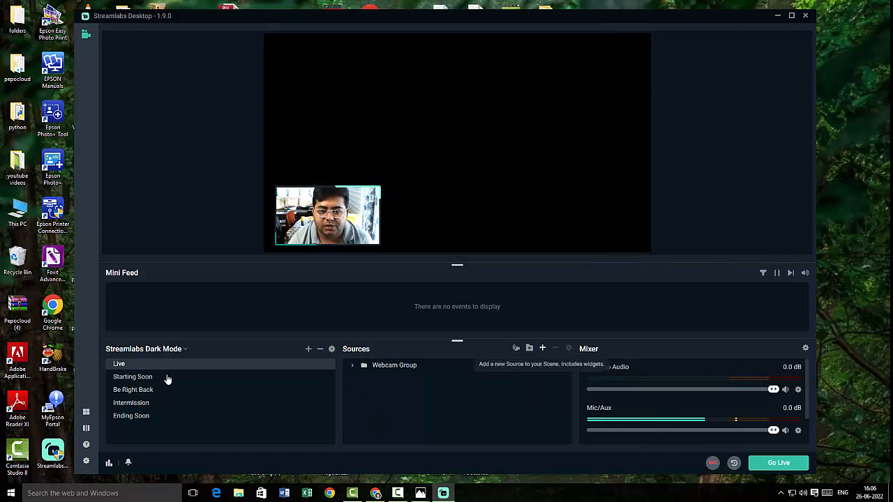
{"action": "left_click", "coordinate": [543, 348]}
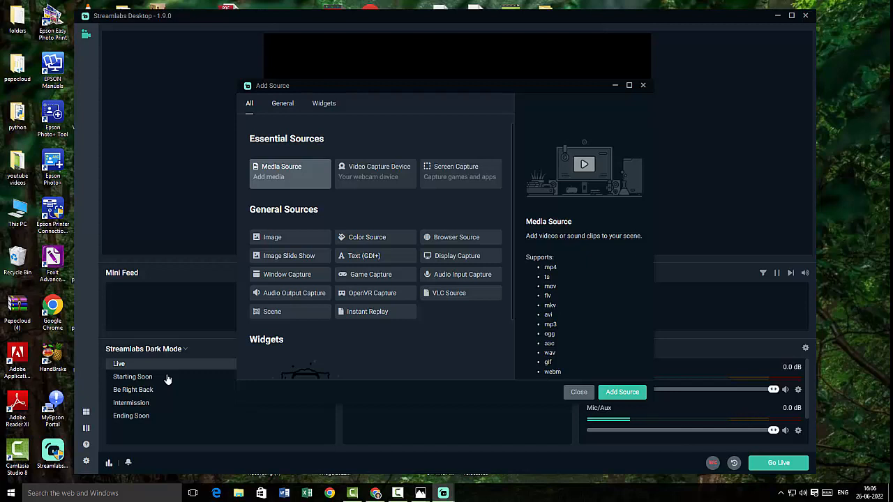
{"action": "left_click", "coordinate": [460, 173]}
{"action": "left_click", "coordinate": [621, 392]}
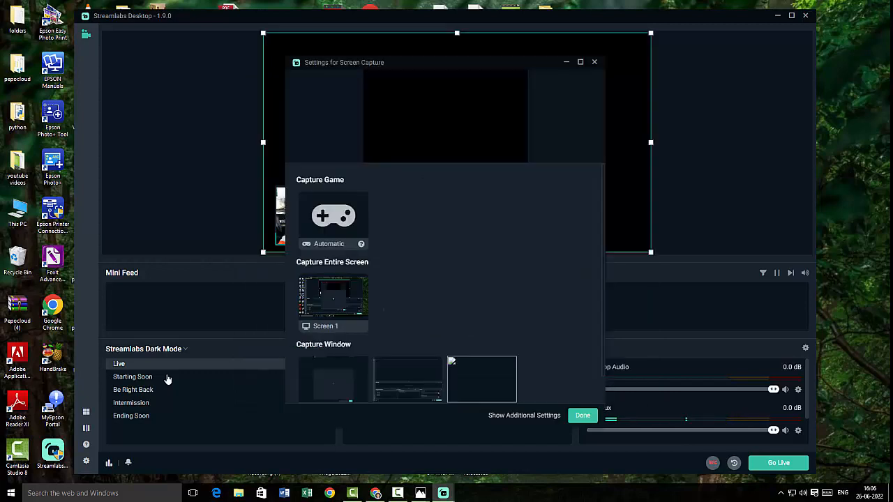
{"action": "scroll", "coordinate": [444, 283], "scroll_direction": "down", "scroll_amount": 1}
{"action": "scroll", "coordinate": [445, 283], "scroll_direction": "up", "scroll_amount": 1}
{"action": "left_click", "coordinate": [333, 300]}
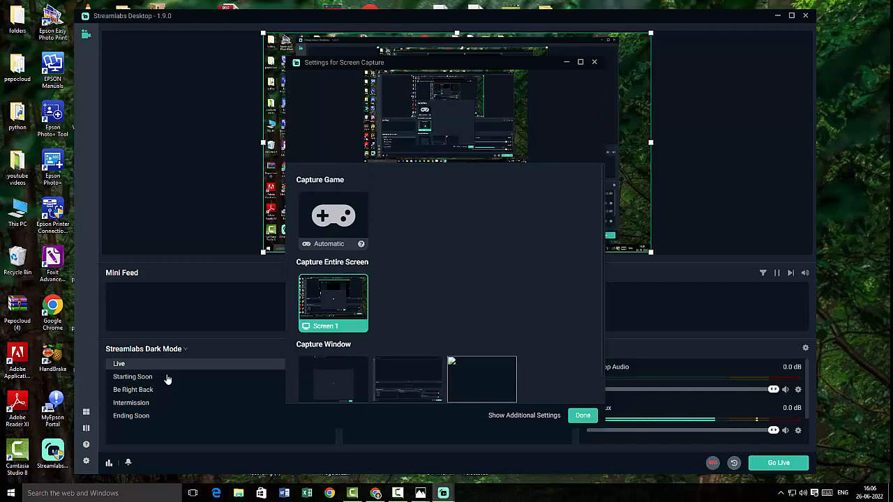
{"action": "left_click", "coordinate": [582, 415]}
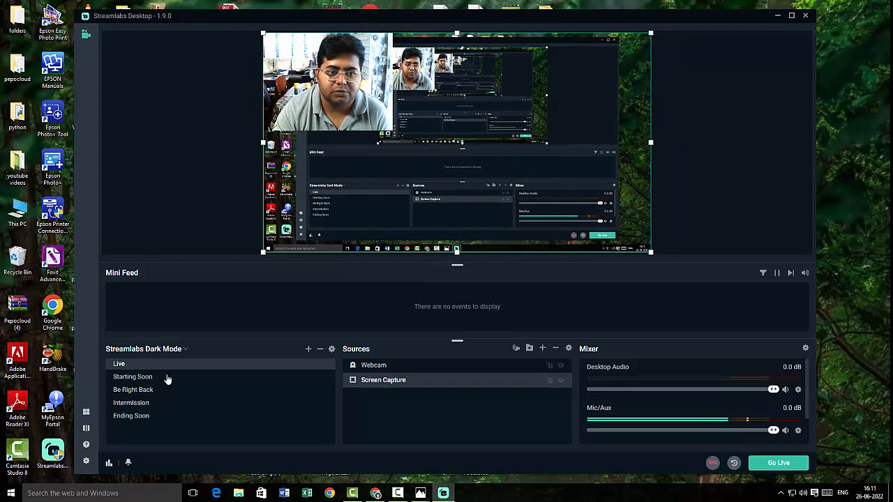
Shrink the Webcam source to about two-thirds of its size and move it to the canvas's lower-right corner
{"action": "left_click", "coordinate": [334, 89]}
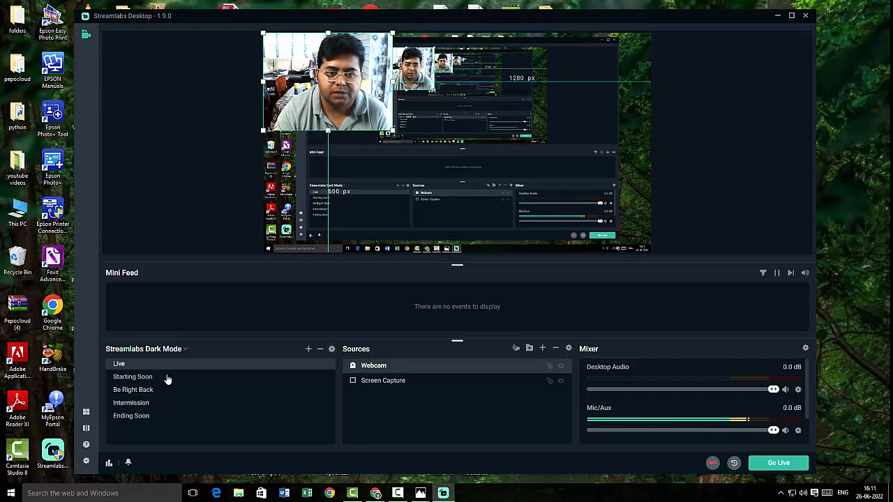
{"action": "left_click_drag", "start_coordinate": [392, 131], "coordinate": [348, 97]}
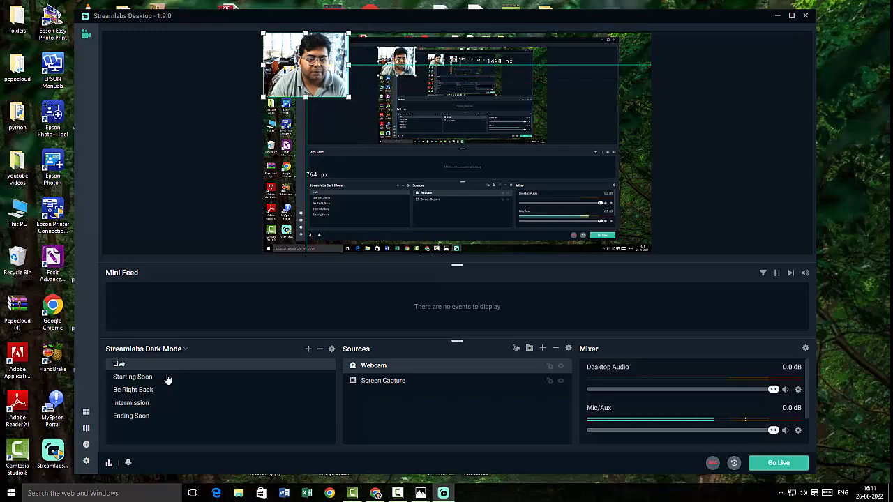
{"action": "left_click_drag", "start_coordinate": [307, 65], "coordinate": [614, 220]}
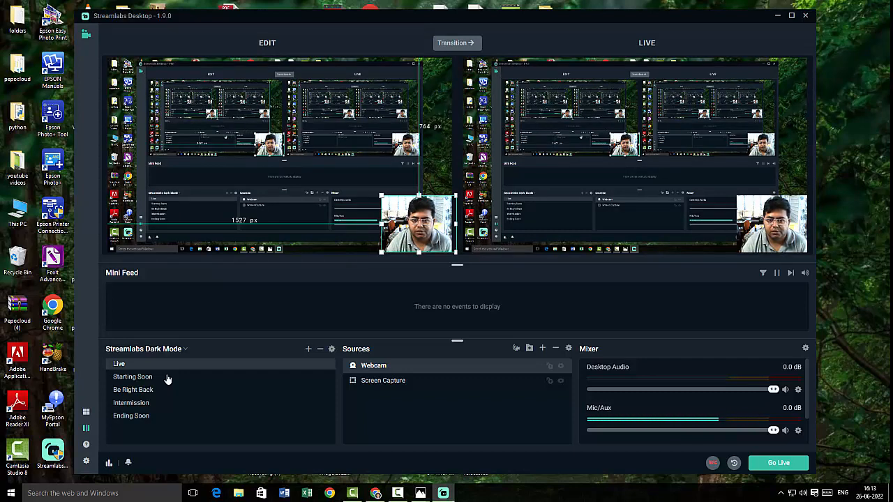
Select the Screen Capture source and return the selection to Webcam in Studio Mode's edit preview
{"action": "key", "text": "Down"}
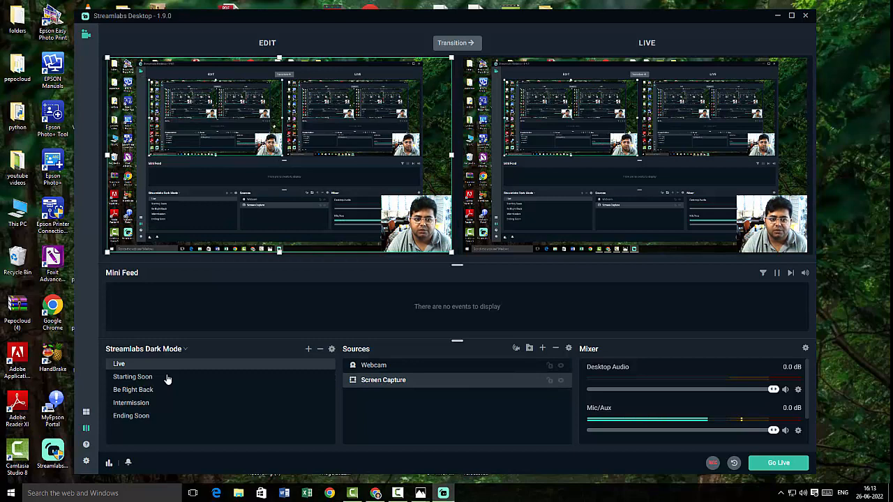
{"action": "key", "text": "Up"}
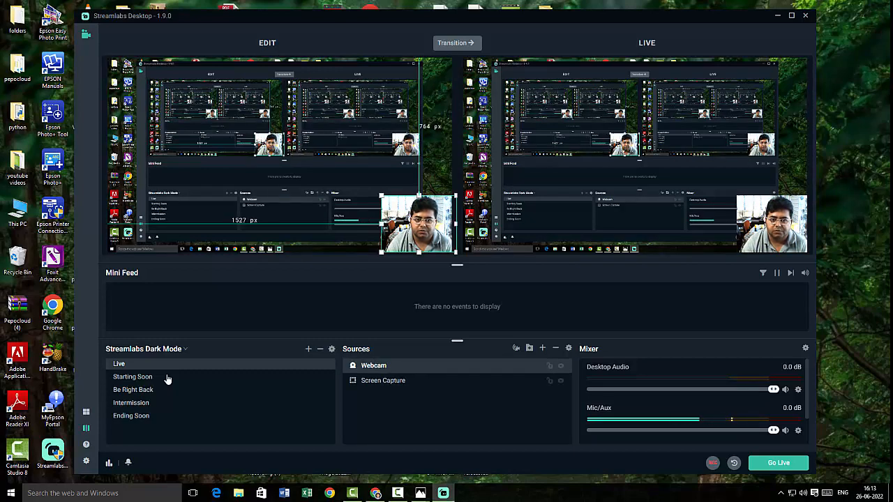
{"action": "key", "text": "Right"}
{"action": "key", "text": "Right"}
{"action": "key", "text": "Right"}
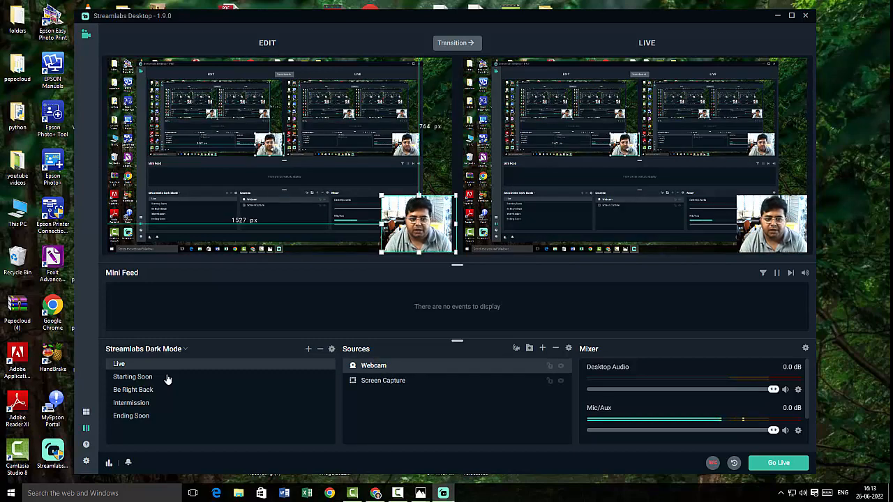
Move the Webcam source to the canvas's lower-left corner in Studio Mode's edit preview and transition the change to the live output
{"action": "mouse_move", "coordinate": [418, 223]}
{"action": "left_mouse_down"}
{"action": "mouse_move", "coordinate": [275, 182]}
{"action": "mouse_move", "coordinate": [164, 183]}
{"action": "mouse_move", "coordinate": [139, 202]}
{"action": "mouse_move", "coordinate": [145, 221]}
{"action": "left_mouse_up"}
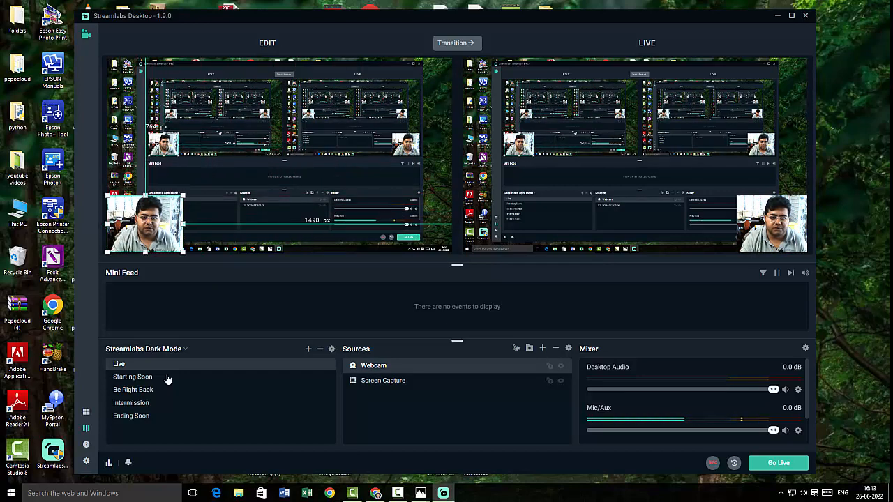
{"action": "left_click", "coordinate": [455, 43]}
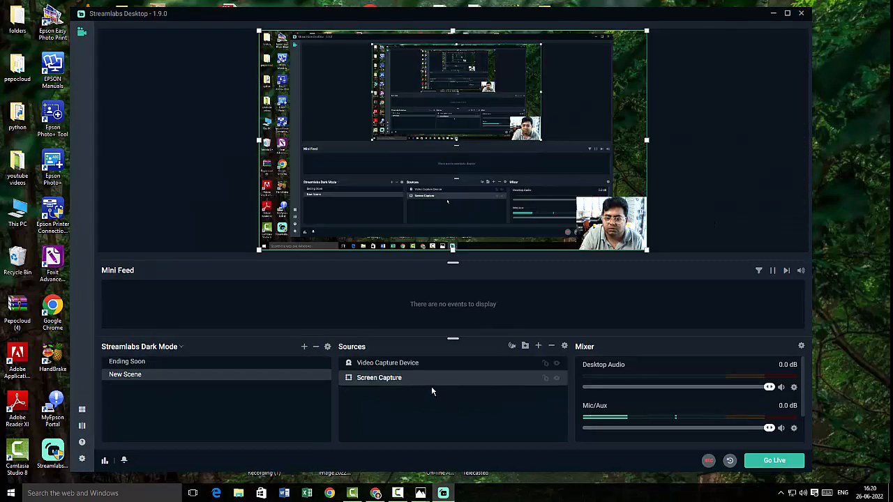
Record a short test clip of New Scene with its screen capture and webcam overlay, and stop the recording
{"action": "left_click", "coordinate": [708, 460]}
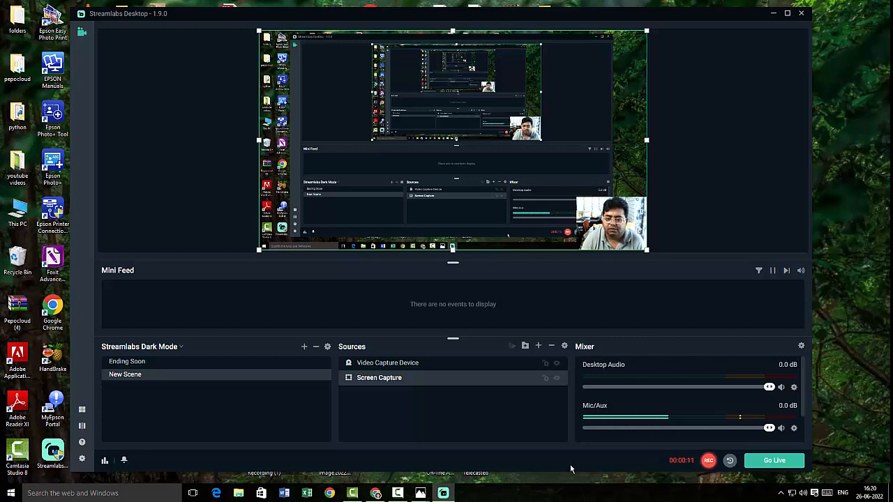
{"action": "left_click", "coordinate": [709, 461]}
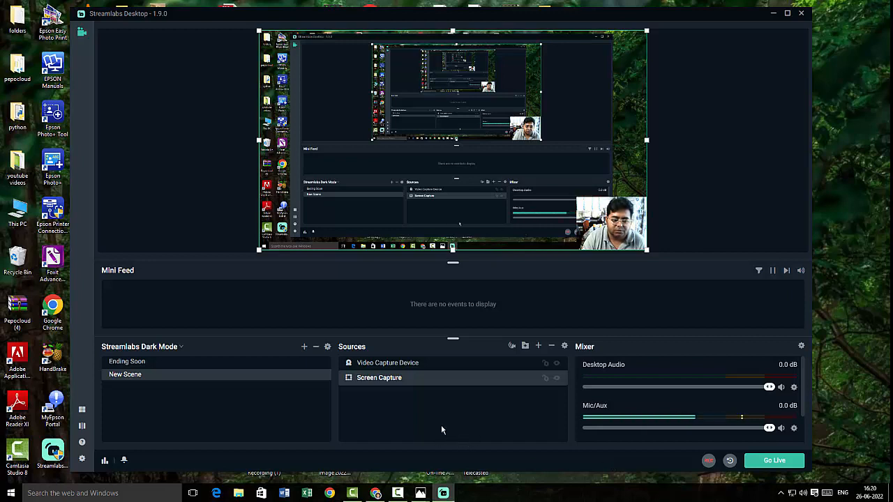
Check the recording path and format in the Output settings for recordings
{"action": "left_click", "coordinate": [88, 460]}
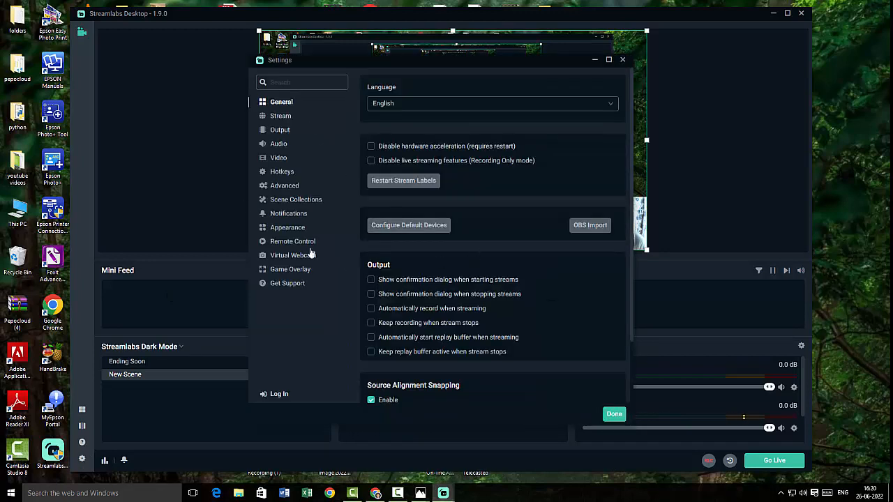
{"action": "left_click", "coordinate": [280, 130]}
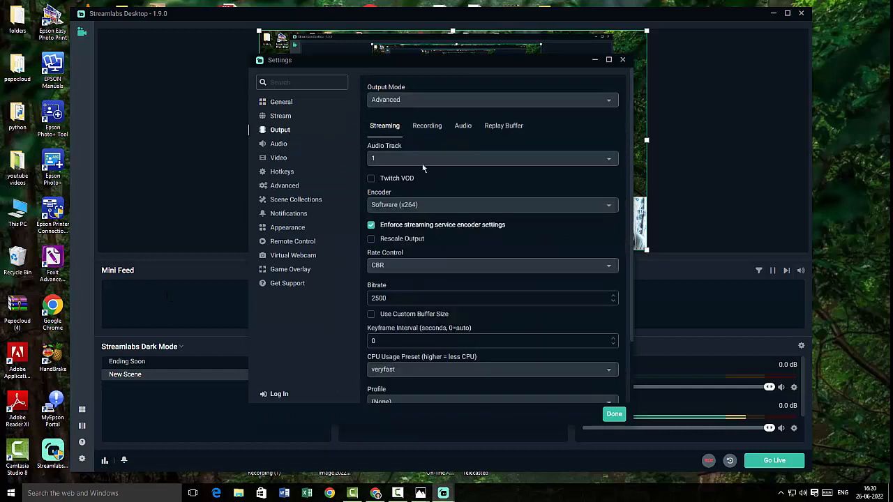
{"action": "left_click", "coordinate": [427, 125]}
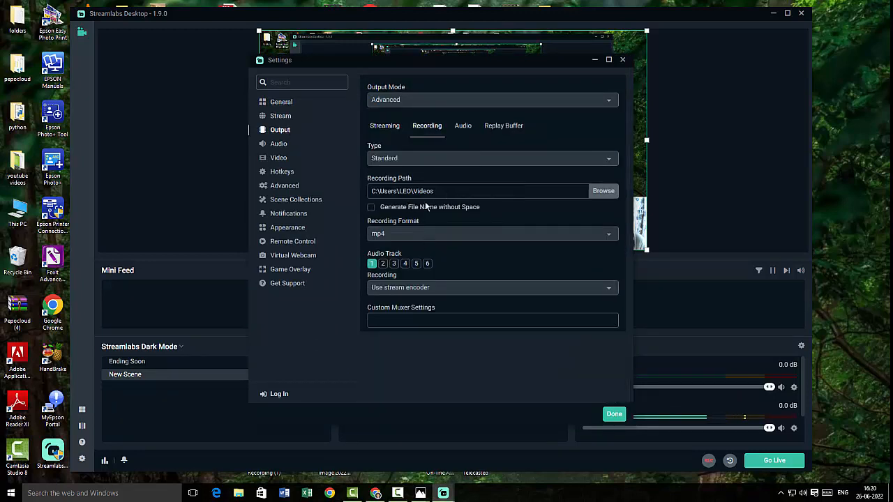
{"action": "left_click", "coordinate": [240, 493]}
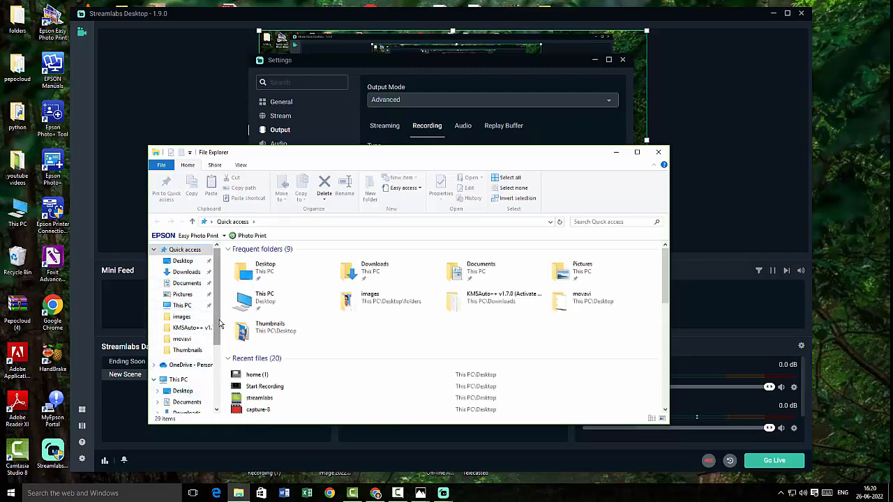
{"action": "scroll", "coordinate": [202, 349], "scroll_direction": "down", "scroll_amount": 2}
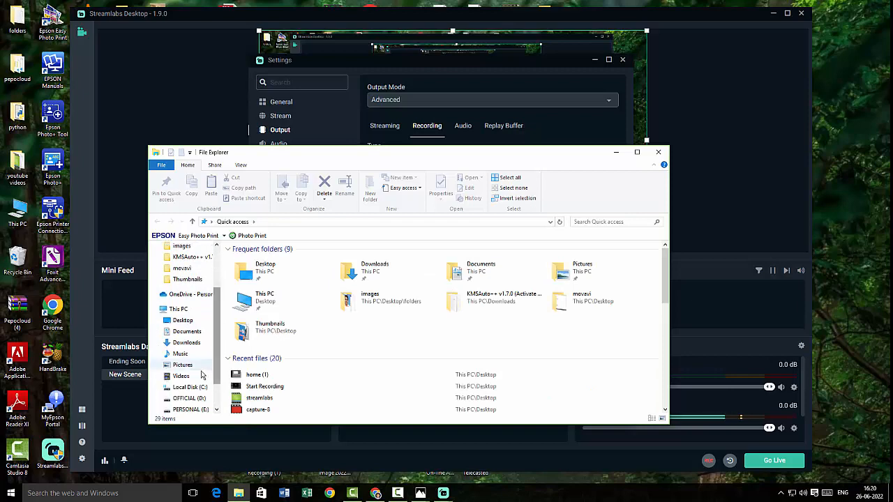
{"action": "left_click", "coordinate": [181, 377]}
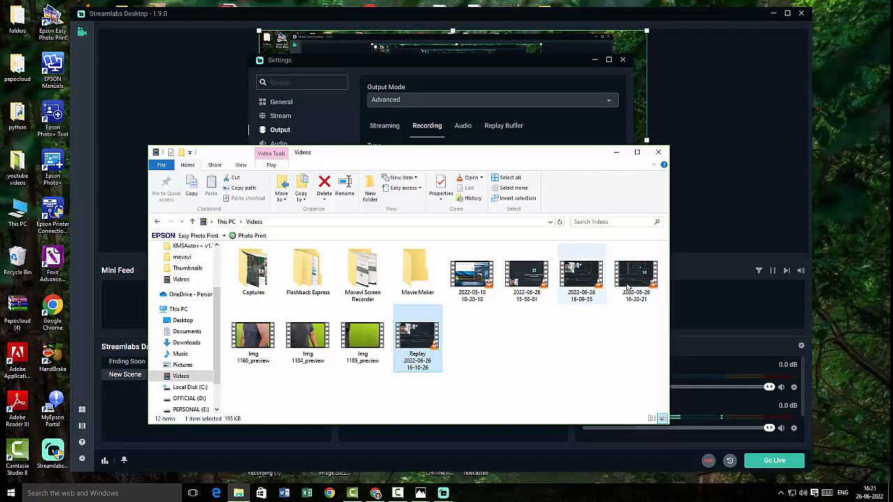
{"action": "left_click", "coordinate": [631, 279]}
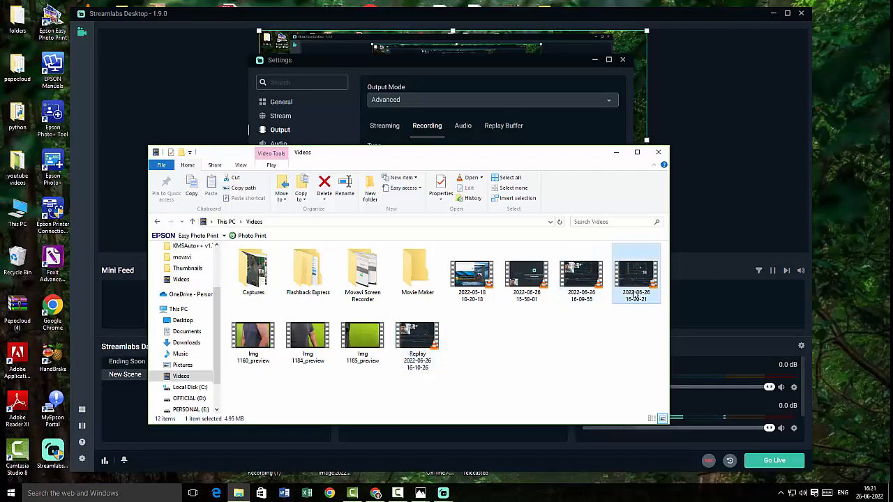
{"action": "double_click", "coordinate": [635, 279]}
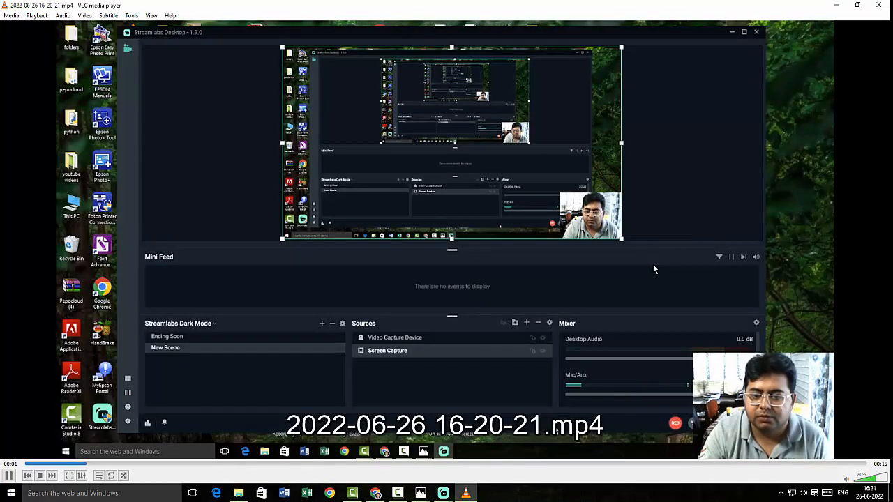
{"action": "double_click", "coordinate": [655, 269]}
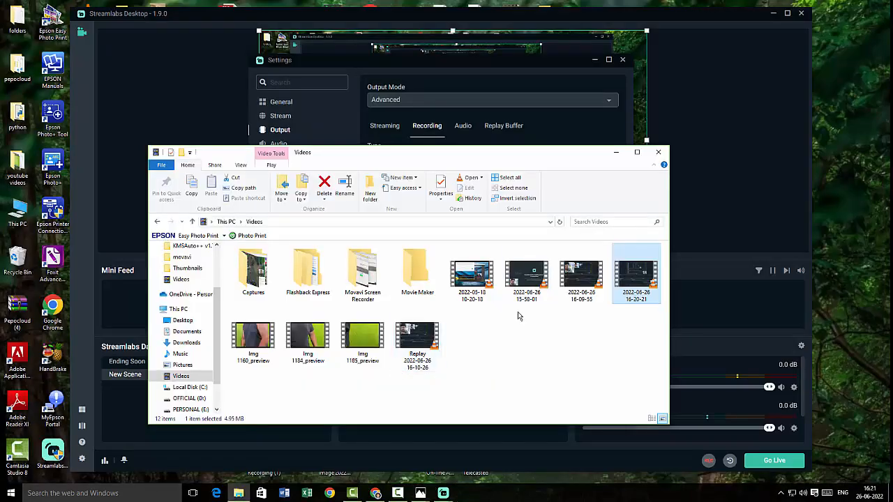
{"action": "left_click", "coordinate": [661, 153]}
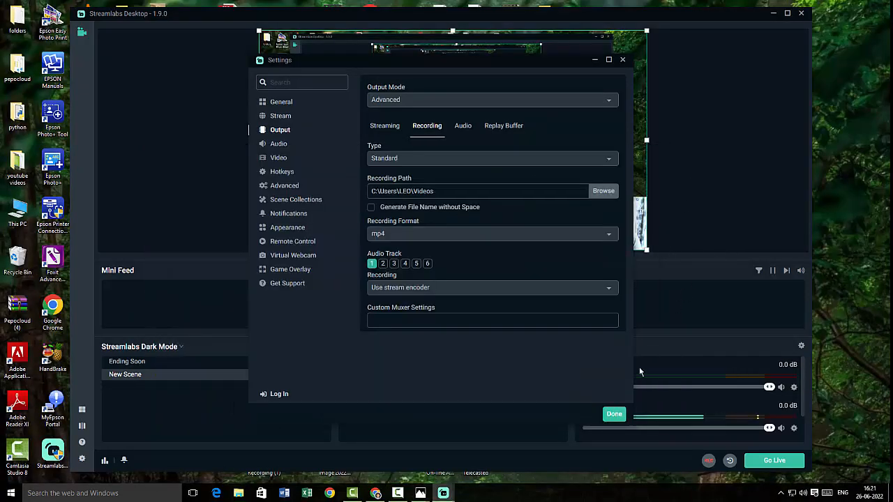
Close the Settings dialog and bring the Streamlabs Desktop main window back to the front
{"action": "left_click", "coordinate": [614, 414]}
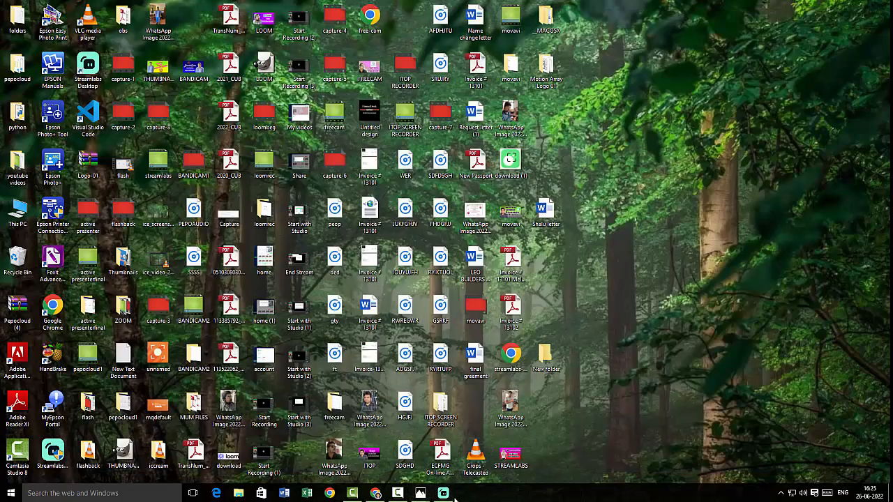
{"action": "left_click", "coordinate": [444, 493]}
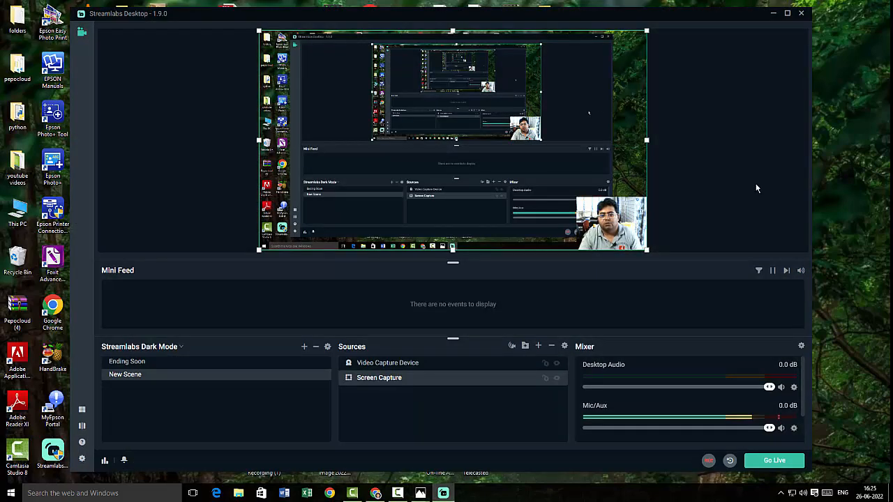